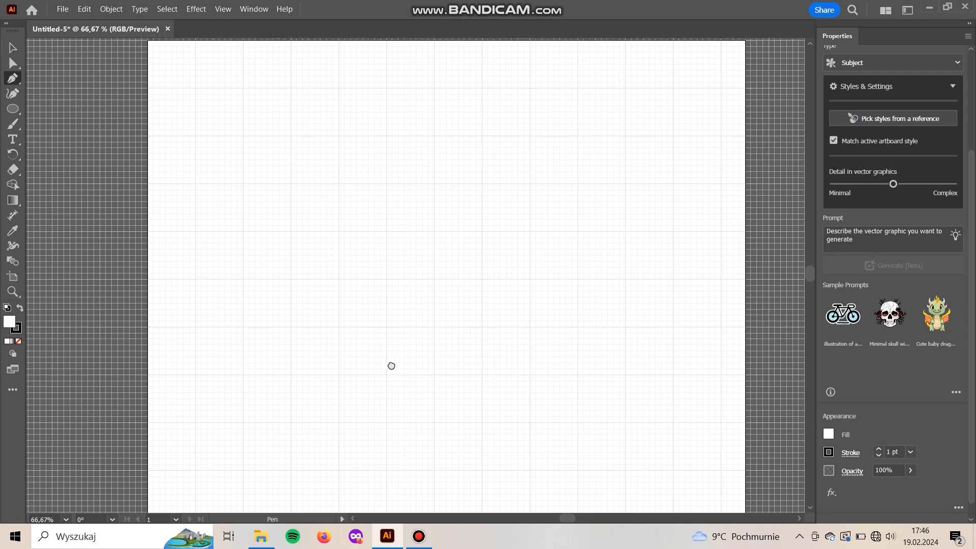
- Draw a closed open-envelope outline with the Pen tool, with a rectangular body and a centred triangular peak on top
key("ctrl+plus")
key("ctrl+minus")
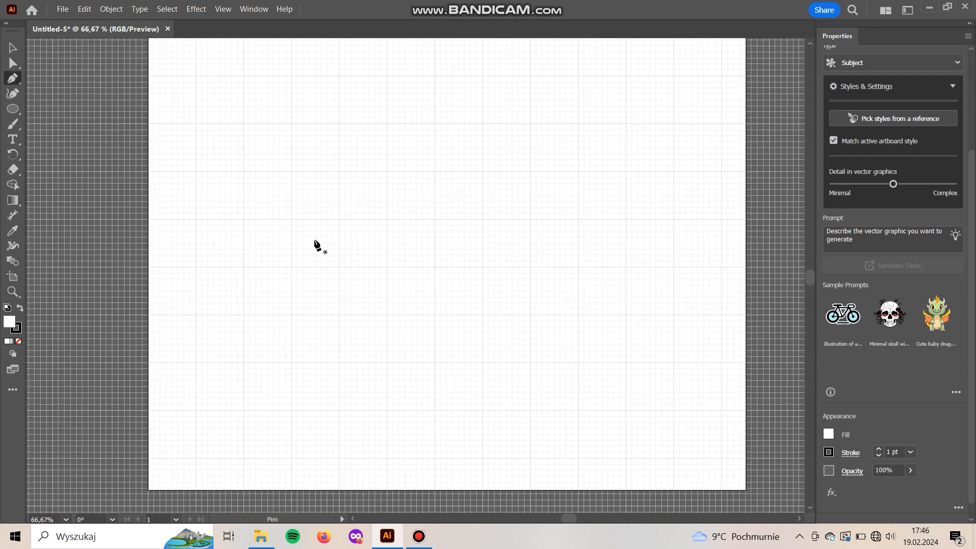
left_click(291, 172)
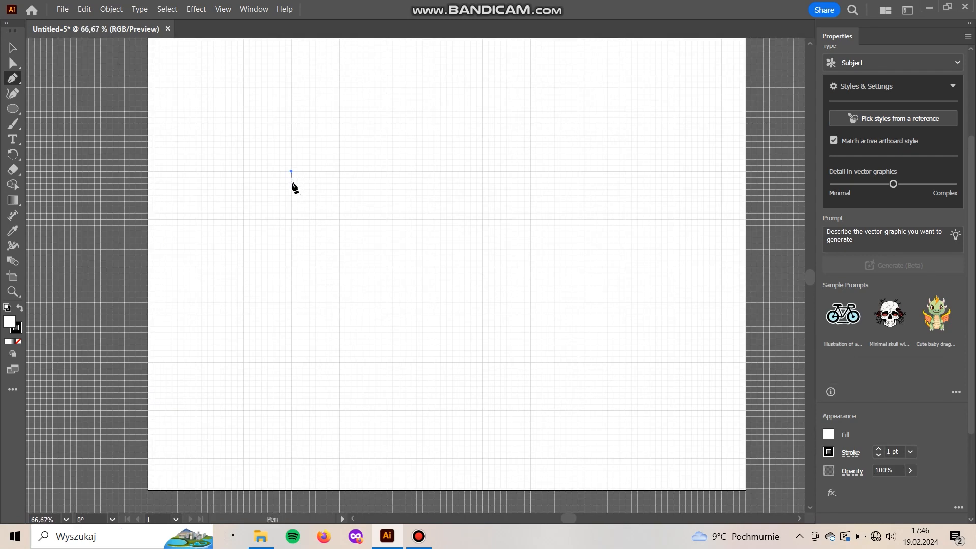
left_click(291, 411)
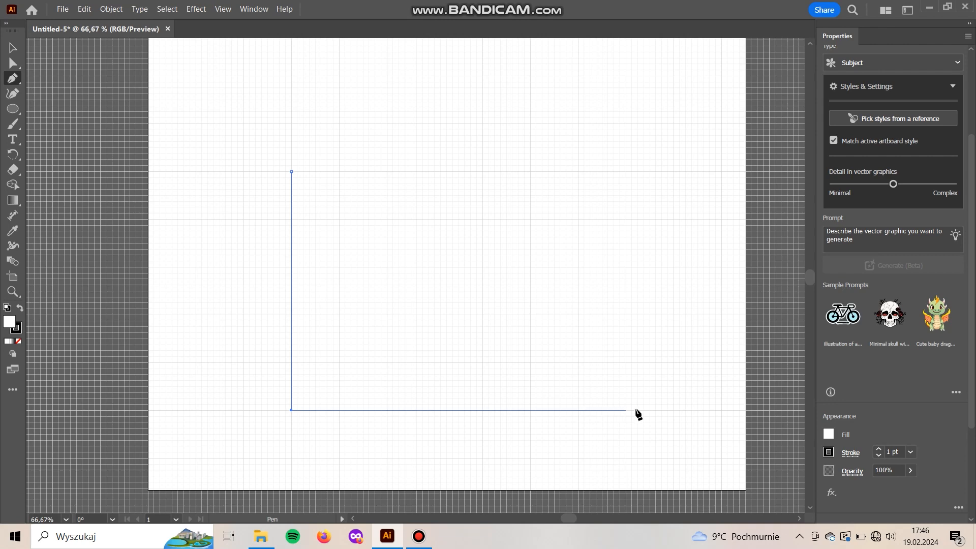
left_click(674, 410)
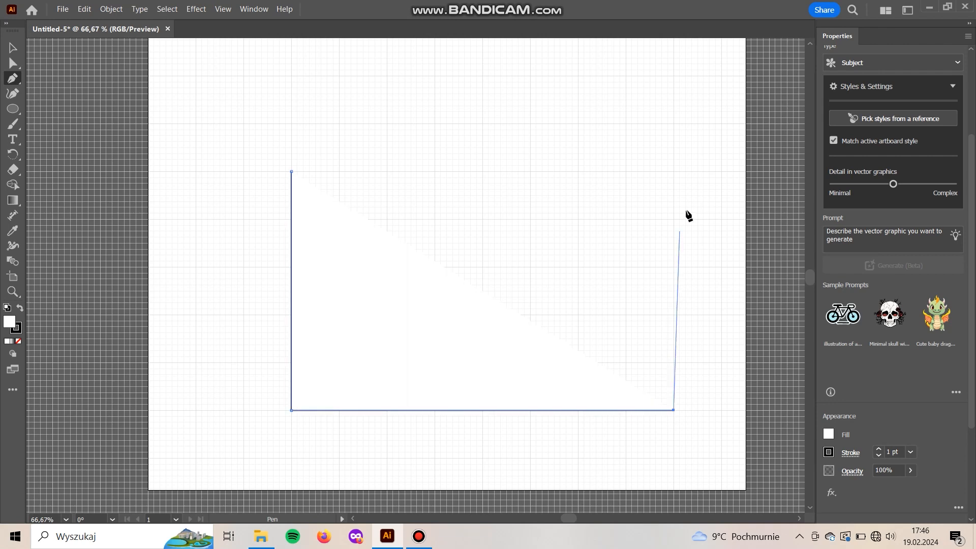
left_click(674, 172)
left_click_drag(653, 231, 639, 327)
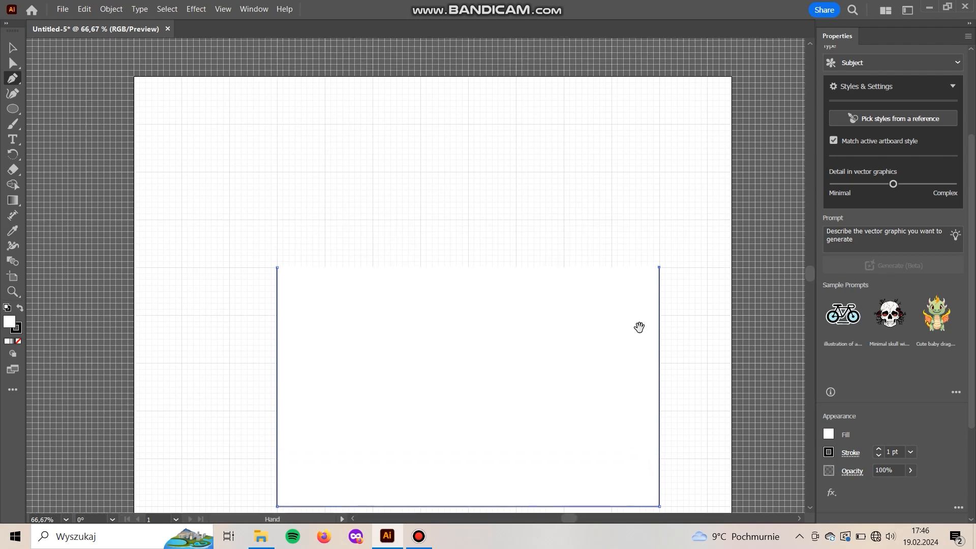
left_click(469, 124)
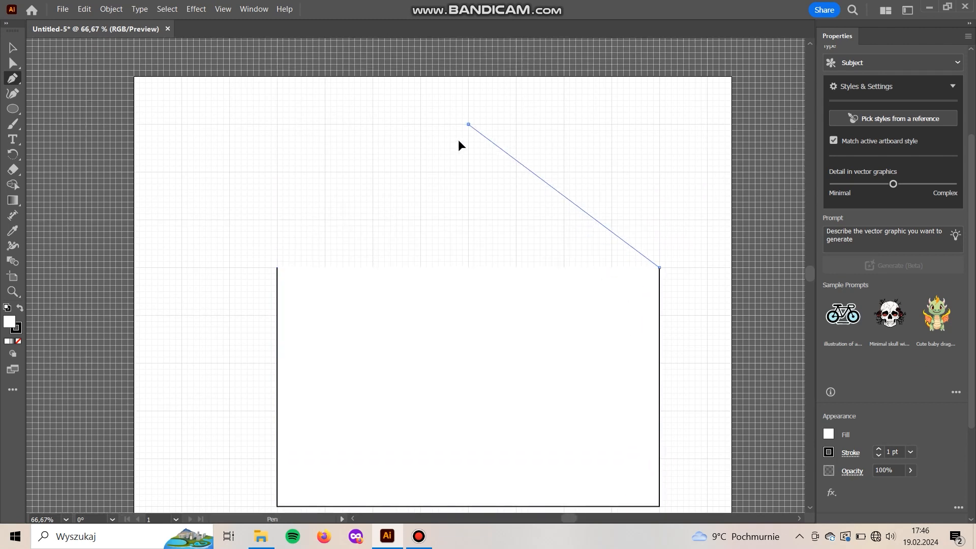
left_click(277, 268)
mouse_move(495, 333)
left_mouse_down()
mouse_move(479, 324)
mouse_move(488, 323)
left_mouse_up()
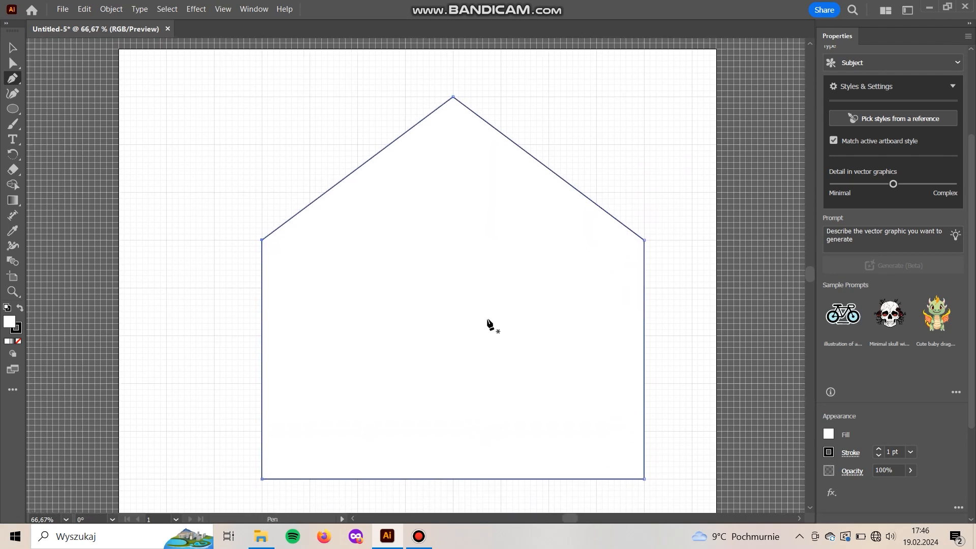
- Set the fill of the envelope outline to None
key("v")
left_click(724, 337)
left_click_drag(726, 359, 770, 370)
left_click(415, 368)
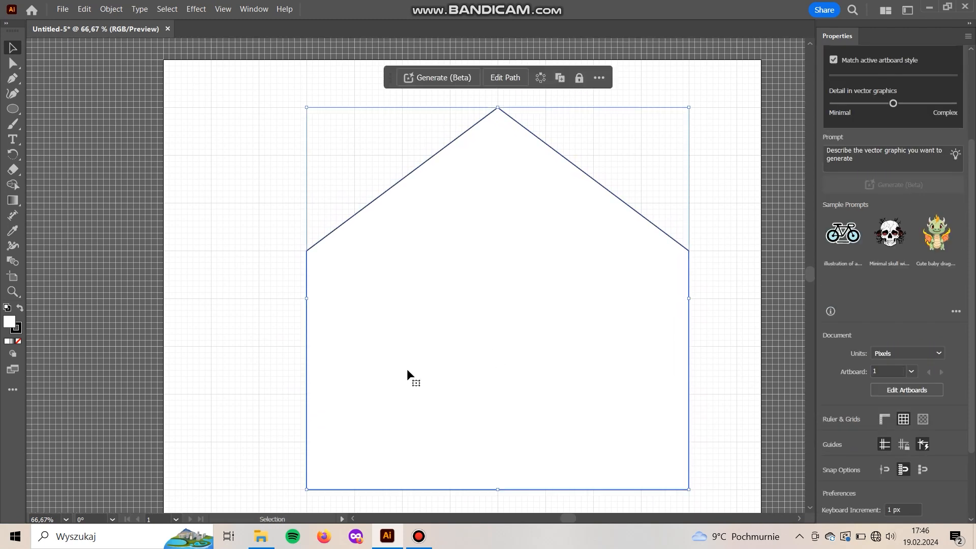
left_click(19, 341)
left_click(283, 315)
left_click_drag(510, 338, 477, 317)
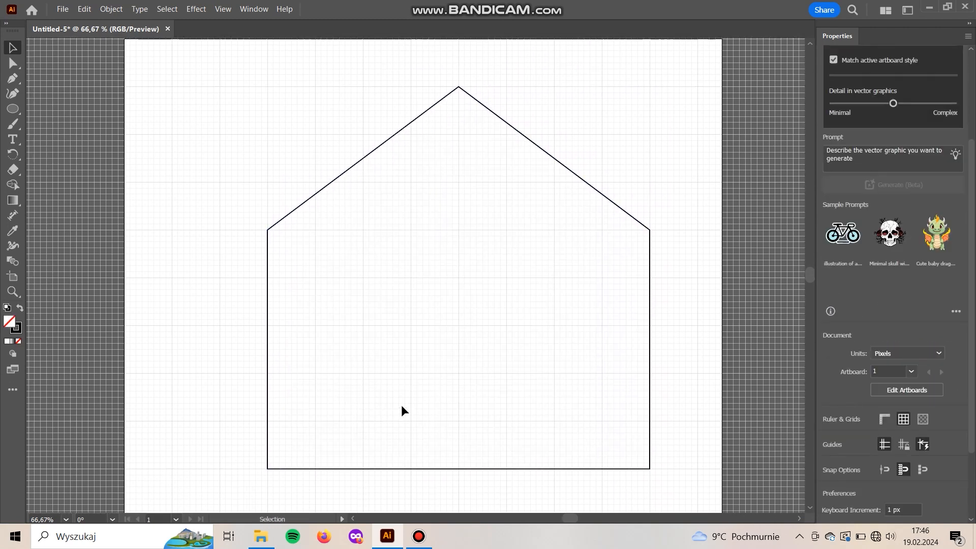
- Draw the front flap as an open path from the envelope's lower-left corner up to its centre and down to the lower-right corner
left_click(468, 93)
left_click_drag(491, 123, 490, 113)
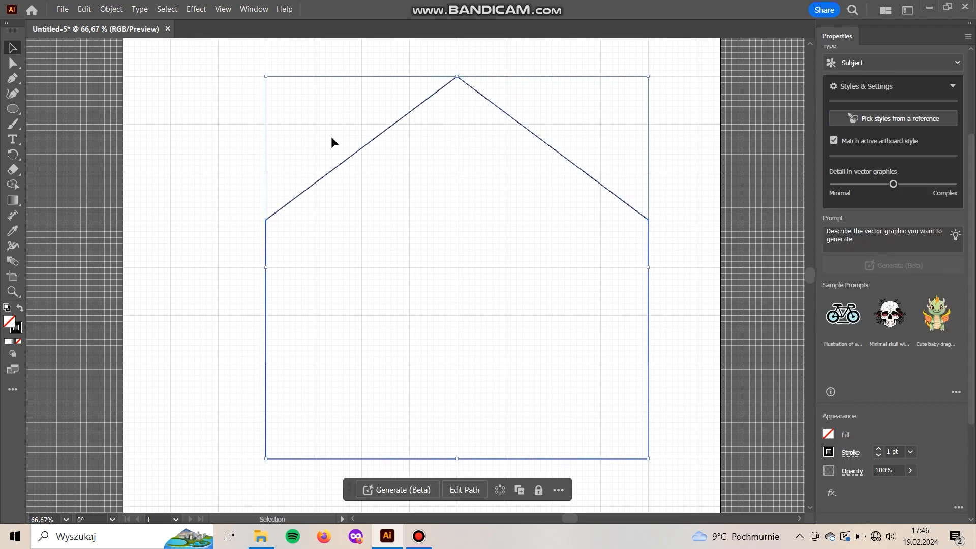
left_click(319, 339)
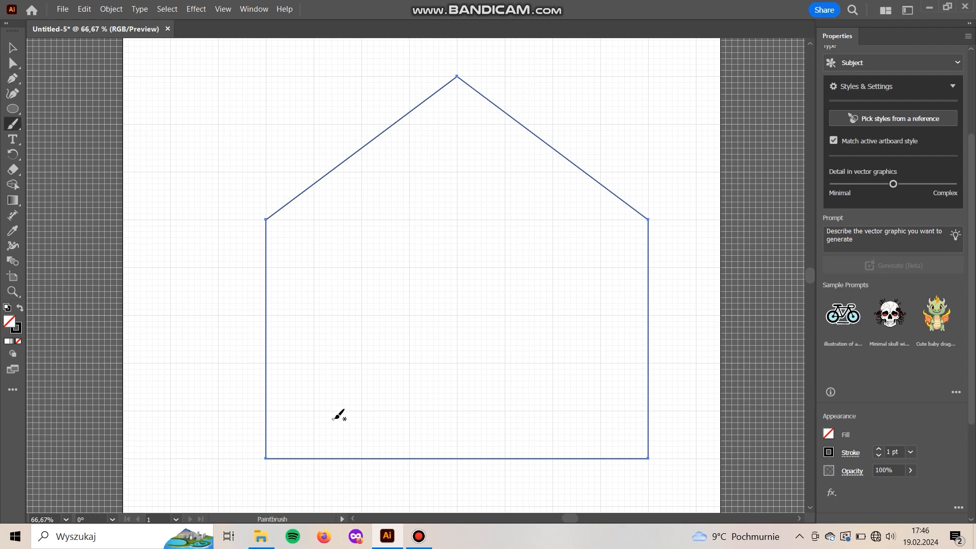
key("p")
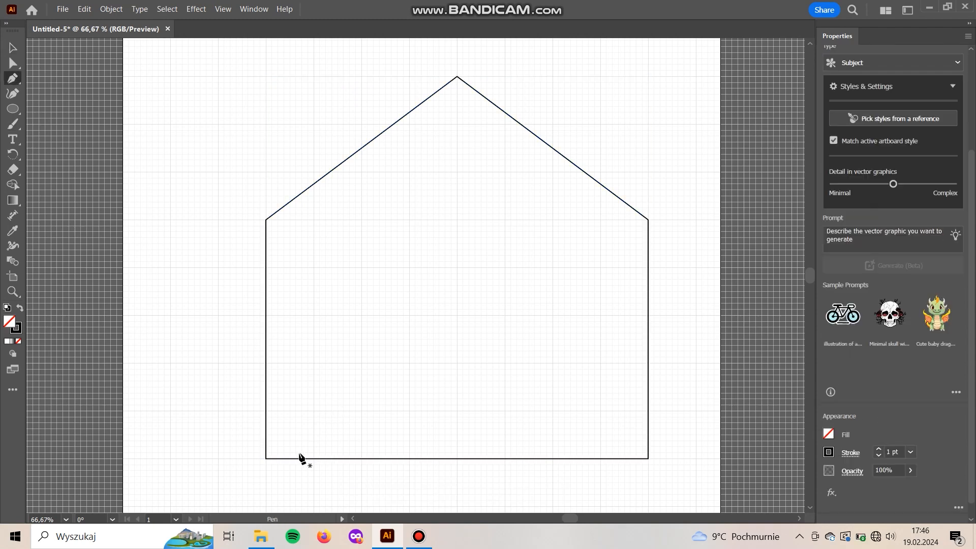
left_click(265, 458)
left_click(456, 315)
left_click(648, 459)
key("v")
left_click(712, 331)
left_click_drag(705, 337, 703, 348)
- Draw a diagonal fold line from the envelope's upper-right body corner inward, past the edge of the front flap
key("p")
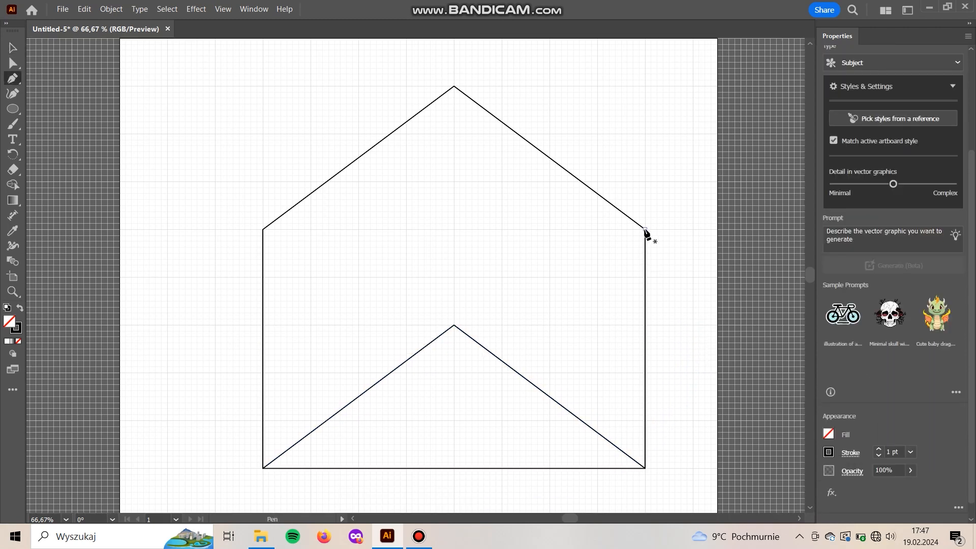
left_click(645, 230)
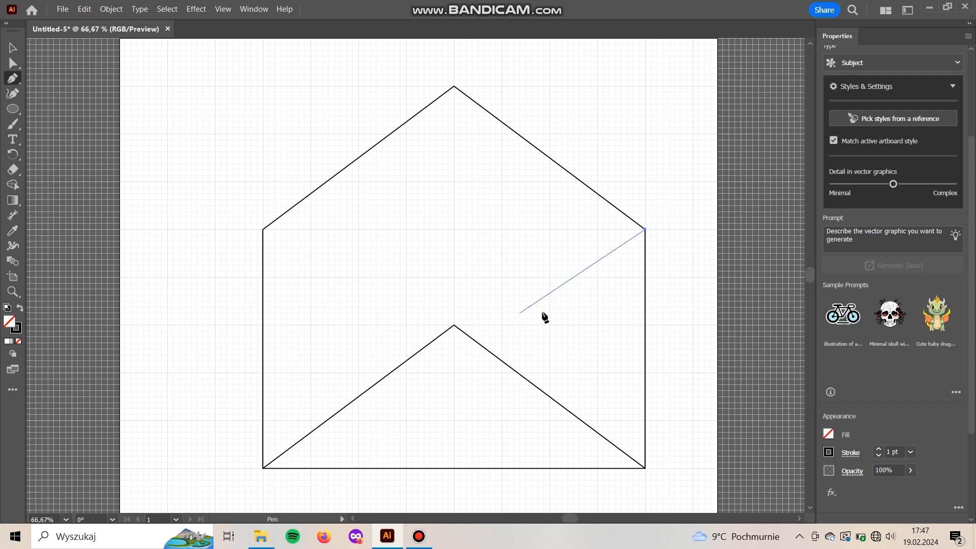
left_click(479, 359)
- Duplicate the diagonal fold line, reflect the copy, and place it at the envelope's upper-left body corner
key("v")
left_click_drag(554, 309, 345, 309)
left_click(109, 9)
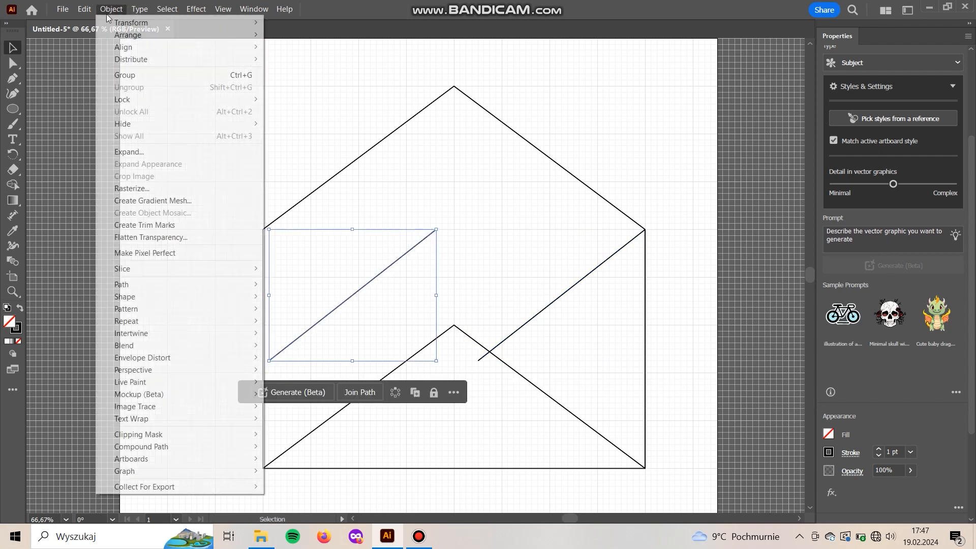
mouse_move(152, 23)
left_click(325, 63)
left_click(491, 349)
left_click(553, 407)
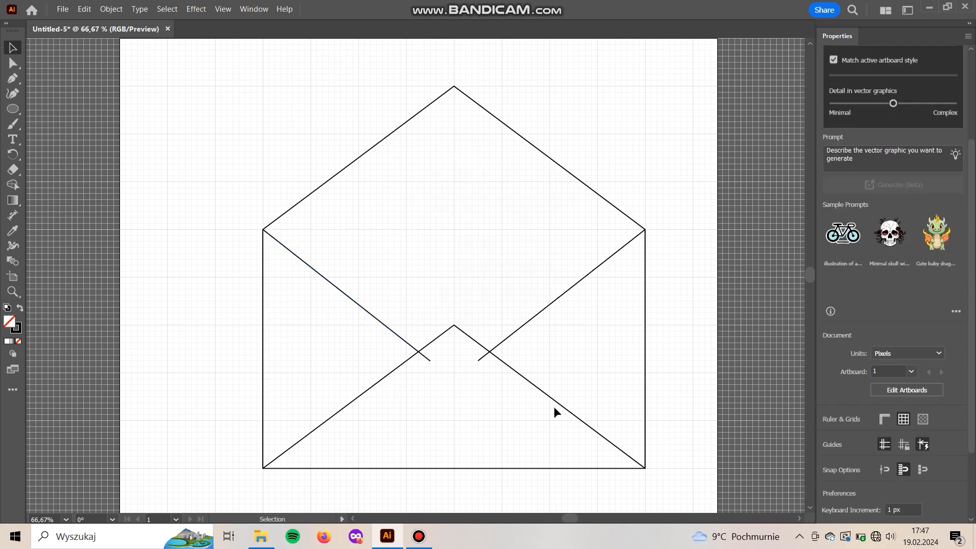
- Trim off both fold line ends that extend beneath the front flap using the Shape Builder tool
left_click_drag(453, 388, 340, 304)
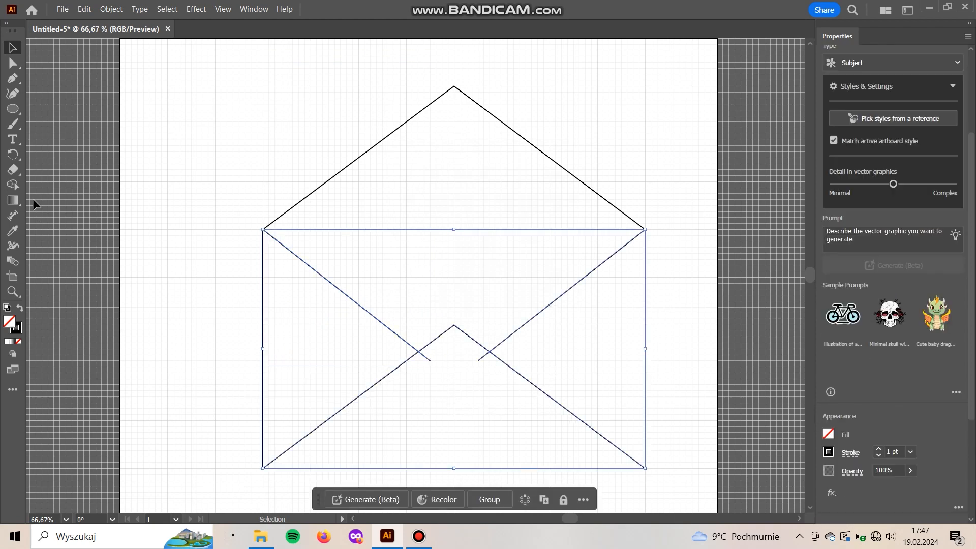
left_click(10, 187)
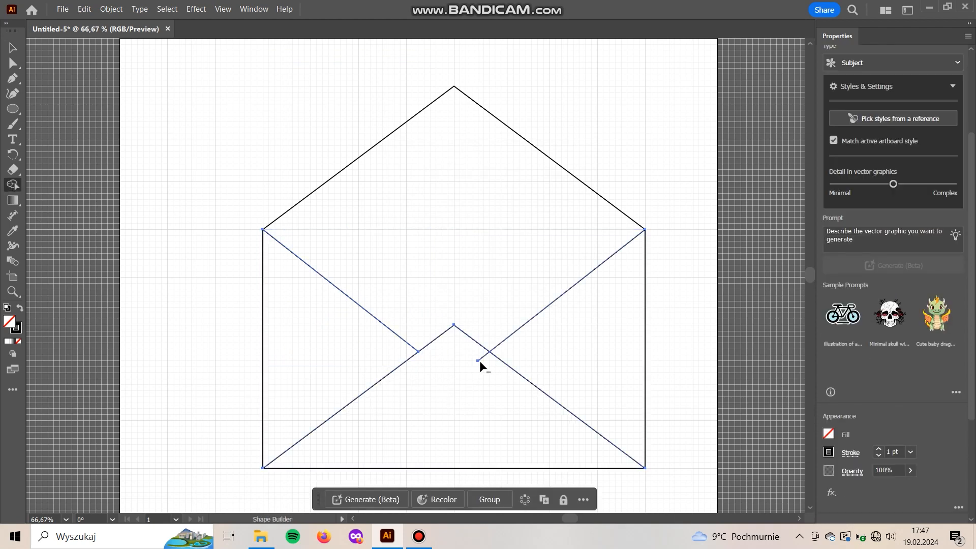
key("v")
left_click(468, 393)
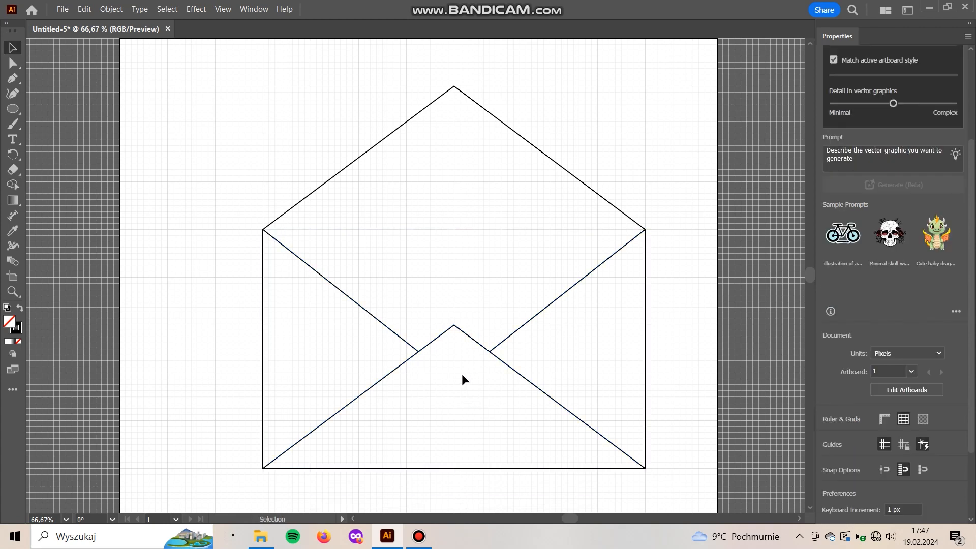
key("space")
left_click_drag(463, 378, 453, 393)
- Switch the shape tool from Ellipse to Rectangle
left_click(13, 109)
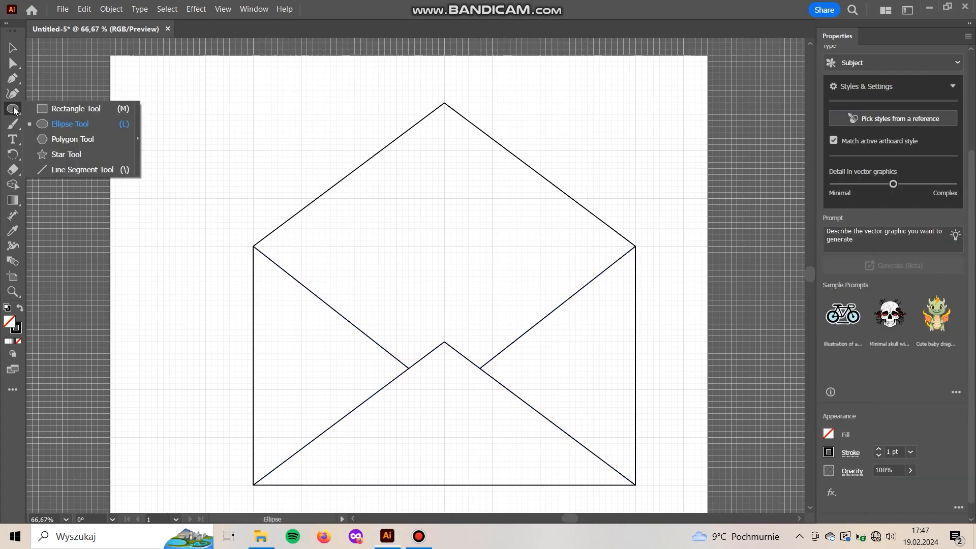
left_click(71, 108)
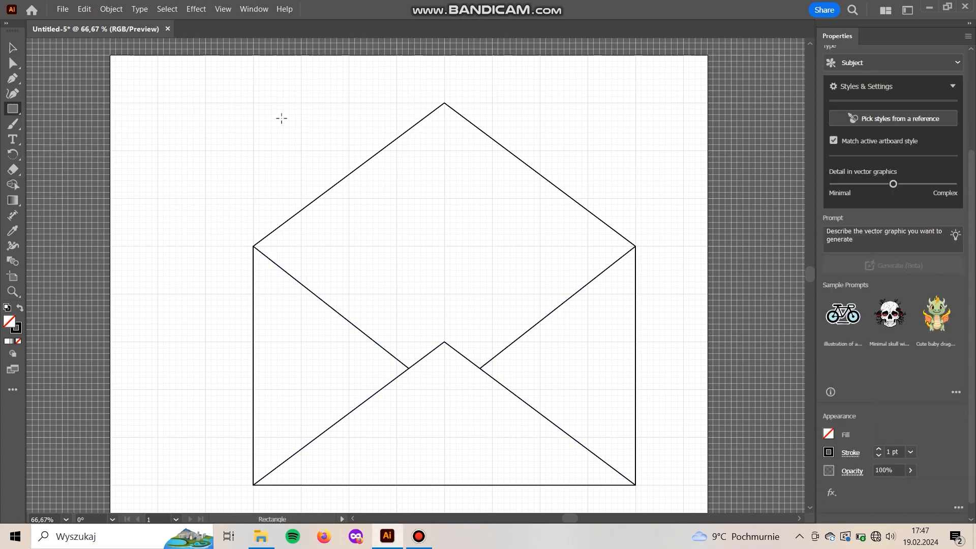
key("space")
left_click_drag(708, 403, 717, 375)
- Set the stroke of all envelope paths to 13 pt with round caps and round corner joins
key("v")
left_click_drag(692, 475, 211, 172)
left_click(878, 450)
left_click(878, 450)
left_click(878, 450)
left_click(878, 450)
left_click(878, 450)
left_click(878, 450)
left_click(878, 449)
left_click(851, 453)
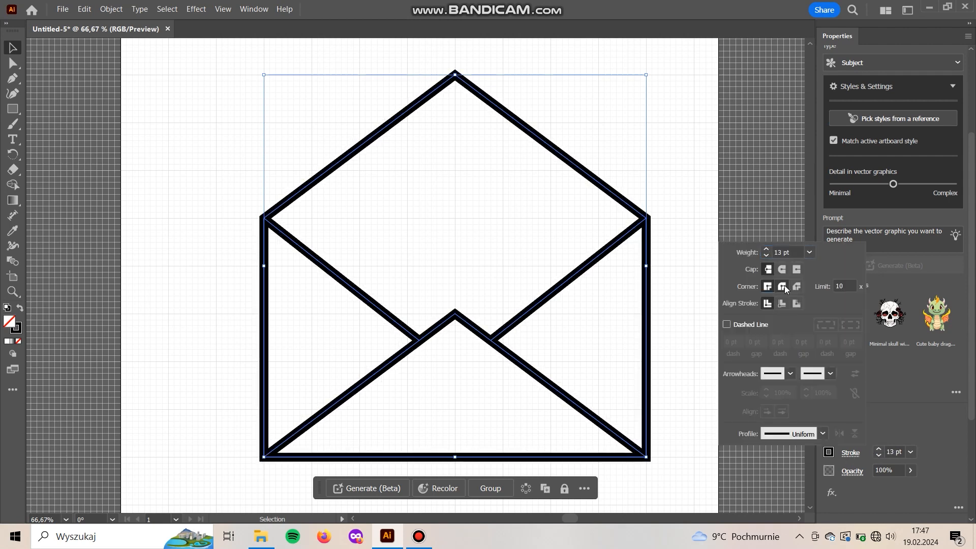
- Scale the whole envelope down proportionally to about three quarters of its size, keeping its lower-left corner fixed
left_click_drag(646, 75, 536, 151)
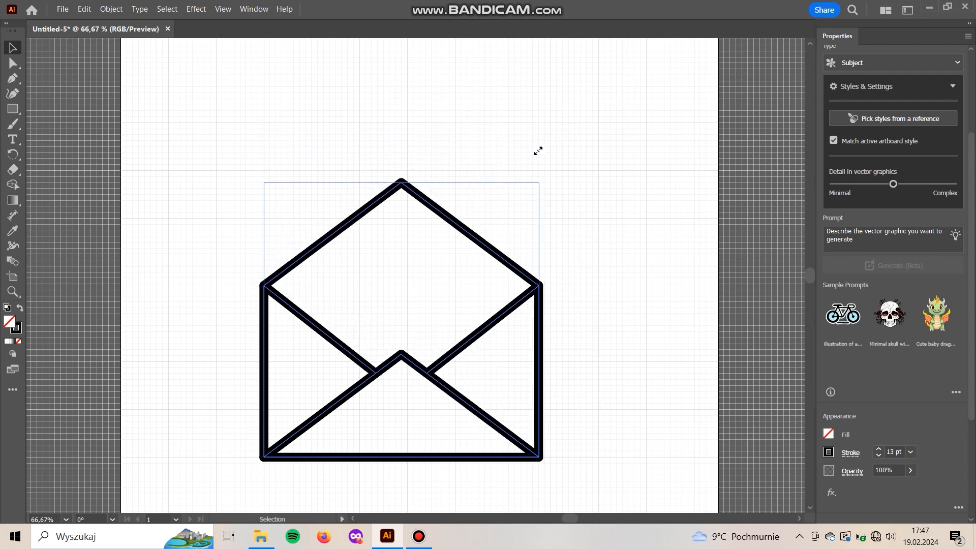
left_click_drag(542, 182, 559, 174)
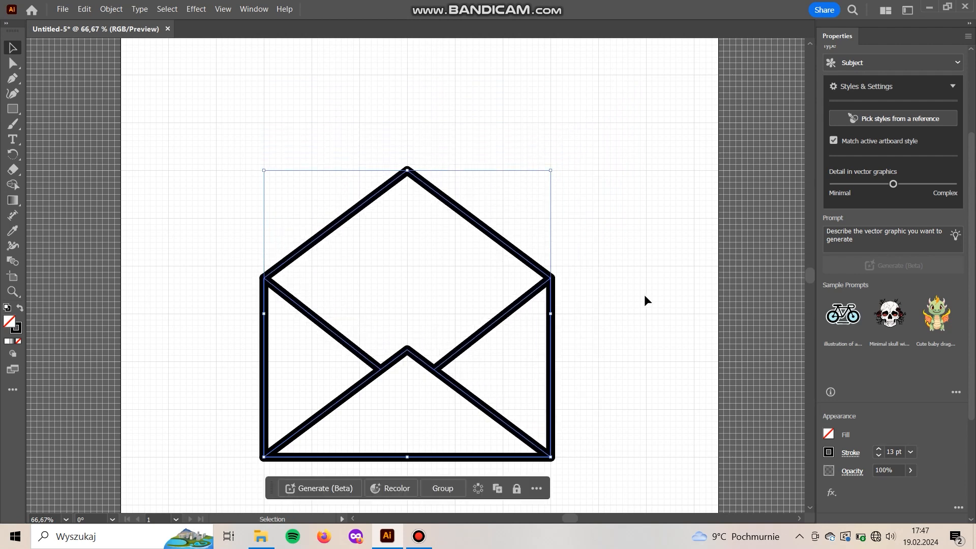
left_click(644, 295)
left_click_drag(611, 374, 635, 382)
- Draw a square letter sheet centred over the envelope, with its top edge just below the envelope's peak
left_click(12, 108)
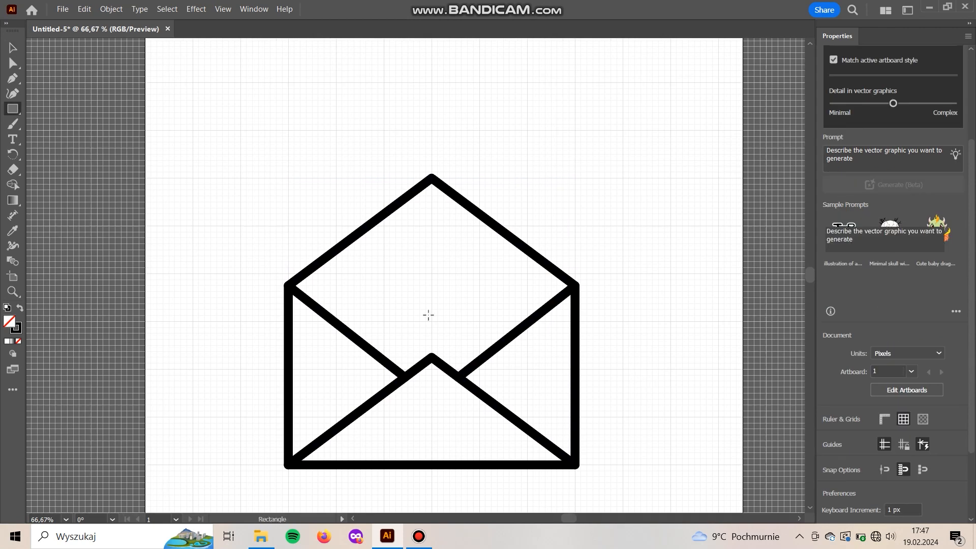
left_click_drag(312, 194, 551, 436)
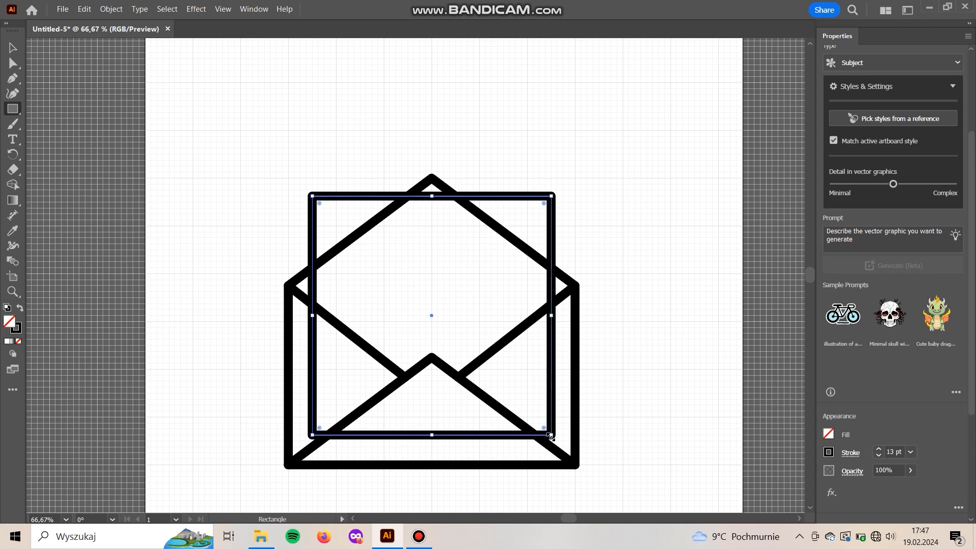
key("v")
- Remove the parts of the letter sheet's outline that lie within the envelope's front panels using the Shape Builder tool
left_click_drag(647, 335, 313, 412)
left_click(13, 186)
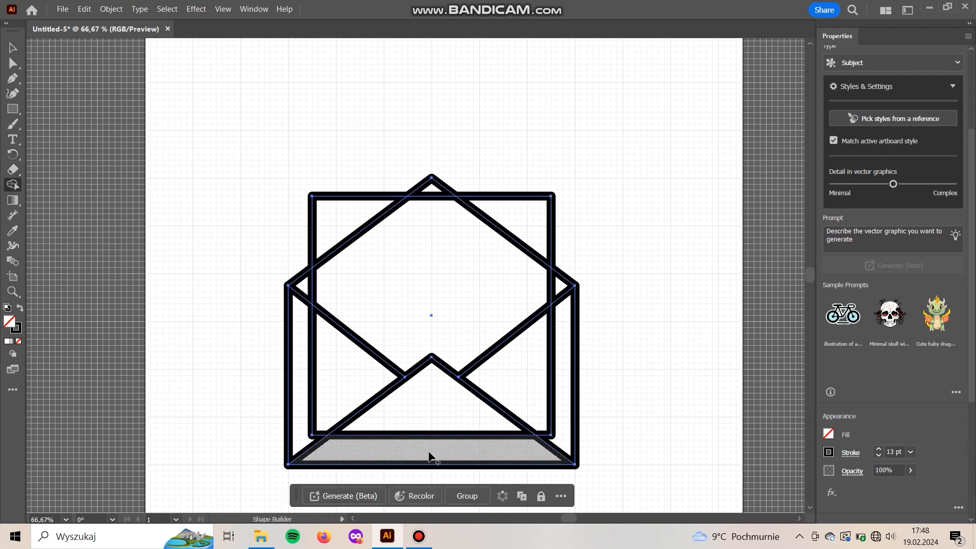
left_click_drag(311, 304, 313, 430)
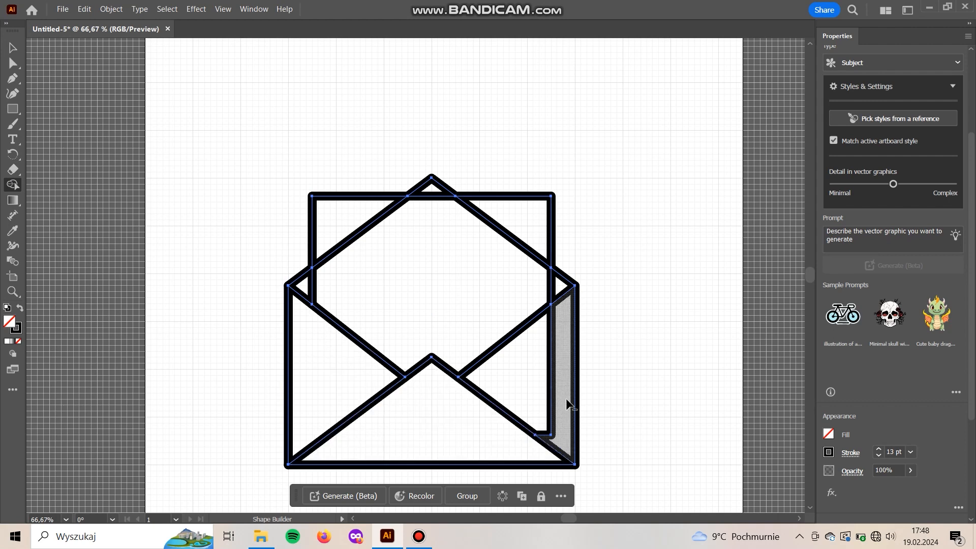
left_click(558, 346, "alt")
key("ctrl+z")
left_click_drag(550, 365, 554, 370)
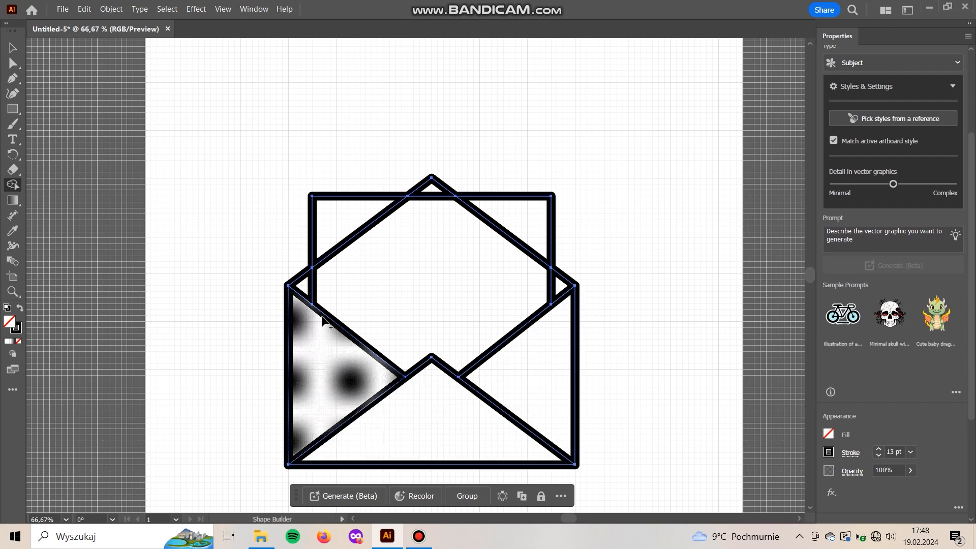
- Erase both segments of the envelope's back flap that cross the letter sheet, and deselect the artwork
left_click_drag(323, 270, 345, 239)
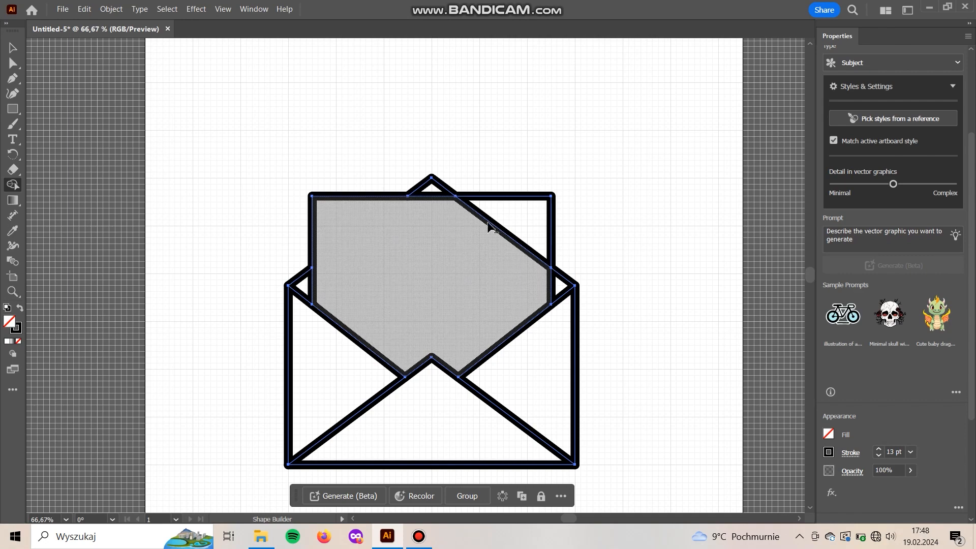
left_click(489, 223, "alt")
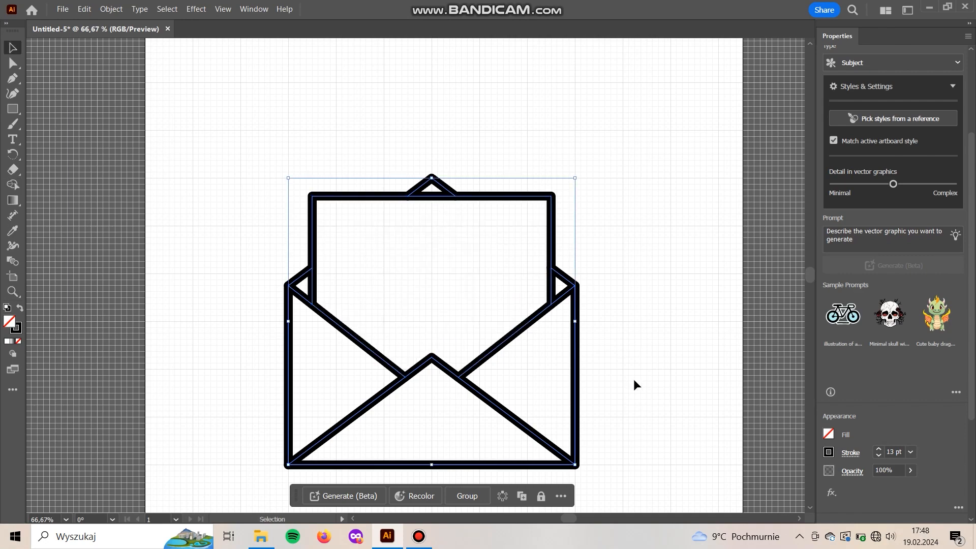
key("v")
left_click(649, 412)
- Draw a short horizontal text line with the Pen tool in the upper-left part of the letter sheet
key("ctrl+plus")
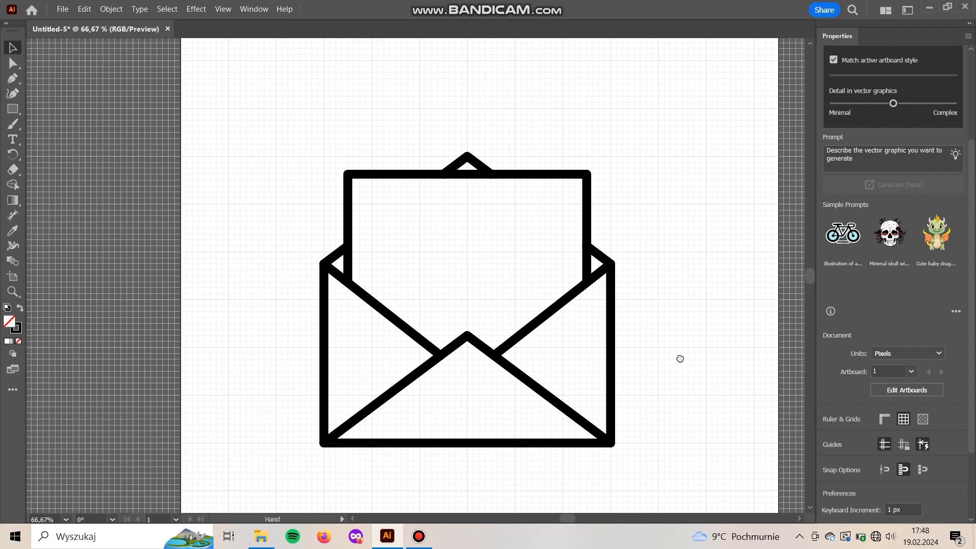
key("ctrl+plus")
key("p")
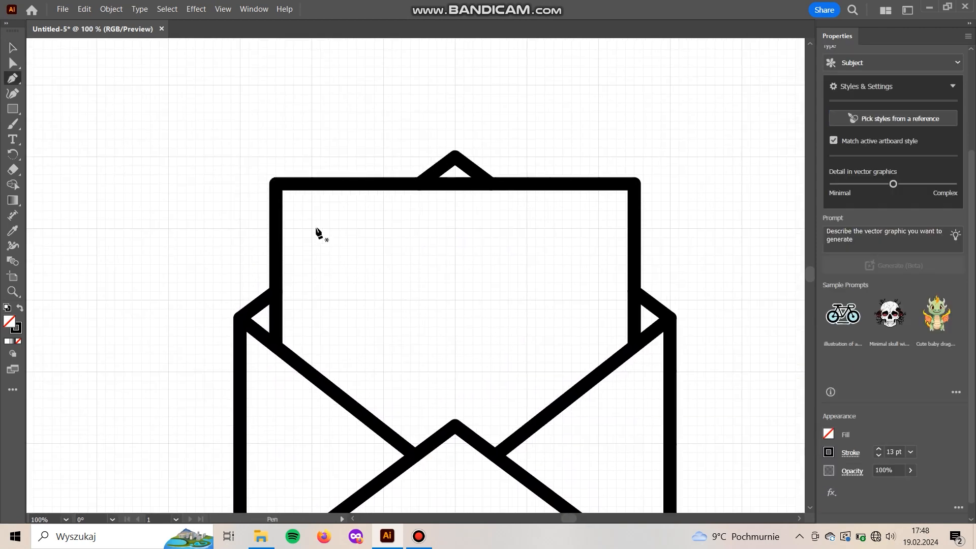
left_click(311, 229)
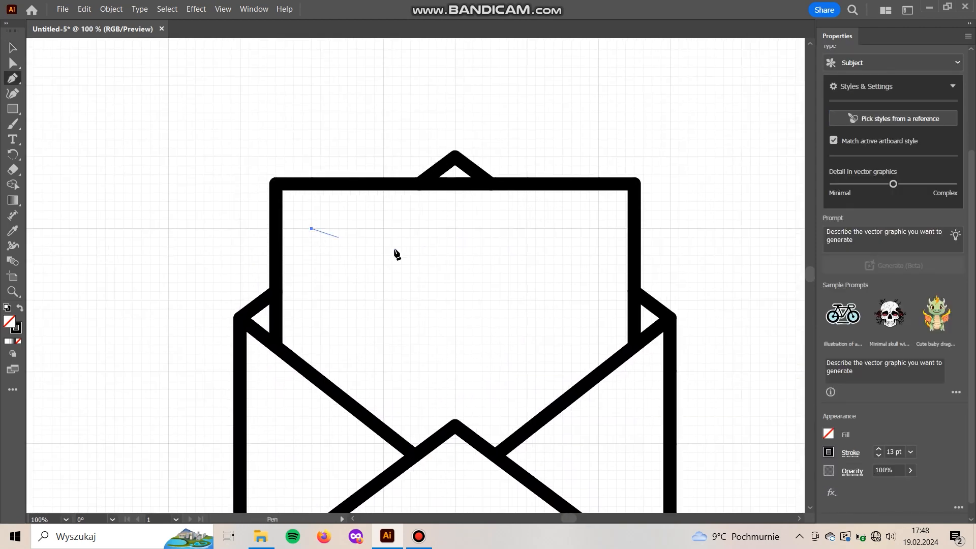
left_click(457, 229)
key("Escape")
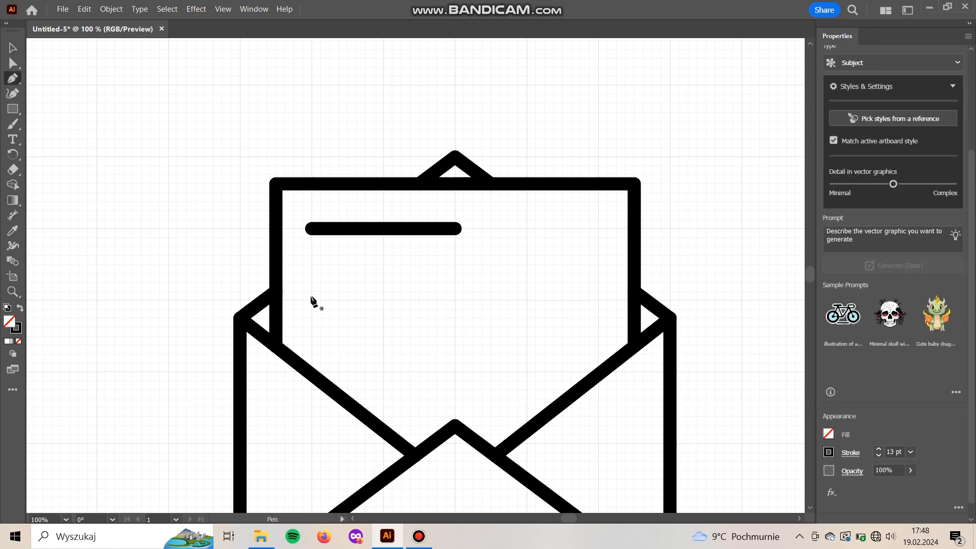
- Draw a long horizontal text line with the Pen tool below the short one, starting at the same left edge, and deselect it
left_click(312, 300)
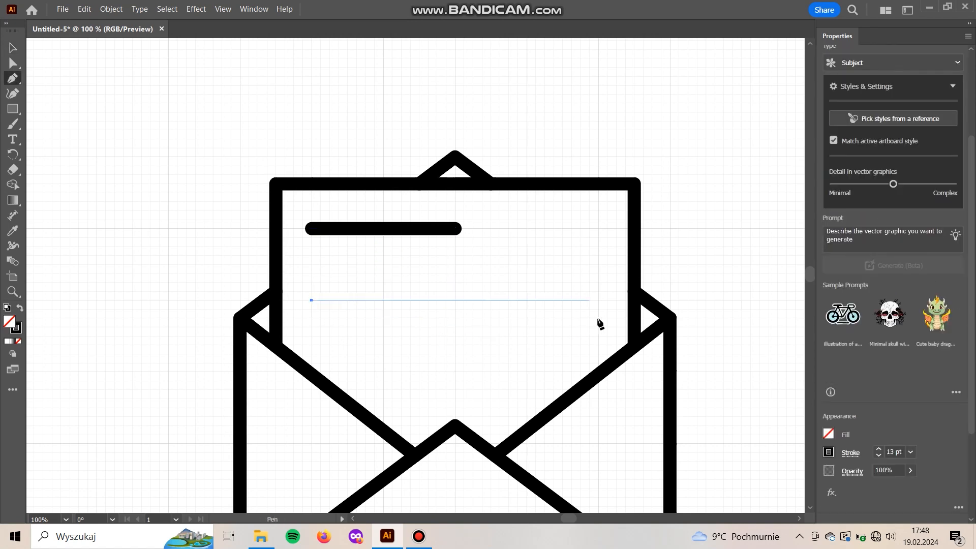
left_click(598, 302)
key("v")
left_click(431, 355)
- Duplicate the long text line straight below itself and nudge both long lines up to even out the spacing
left_click_drag(423, 303, 418, 345)
left_click_drag(402, 274, 425, 353)
key("Up")
key("Up")
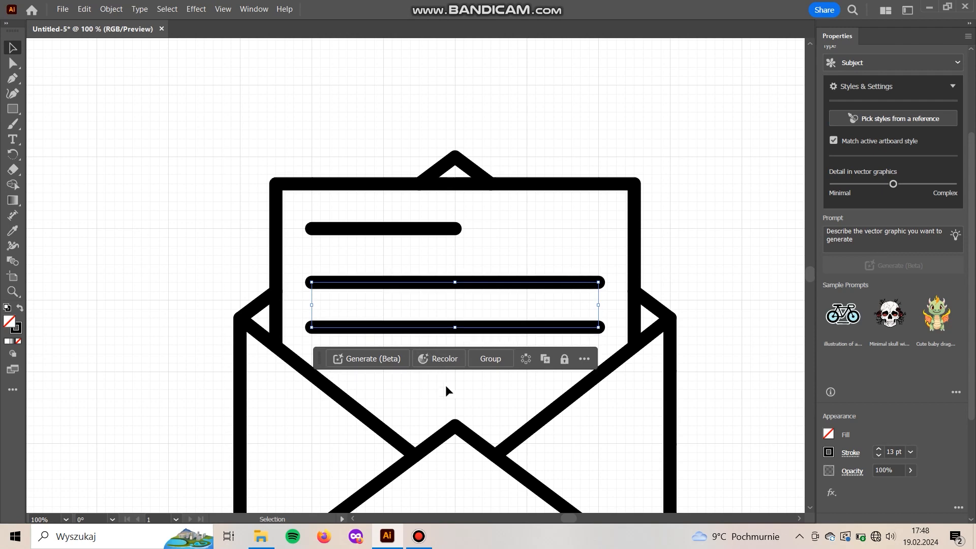
key("Up")
left_click(721, 329)
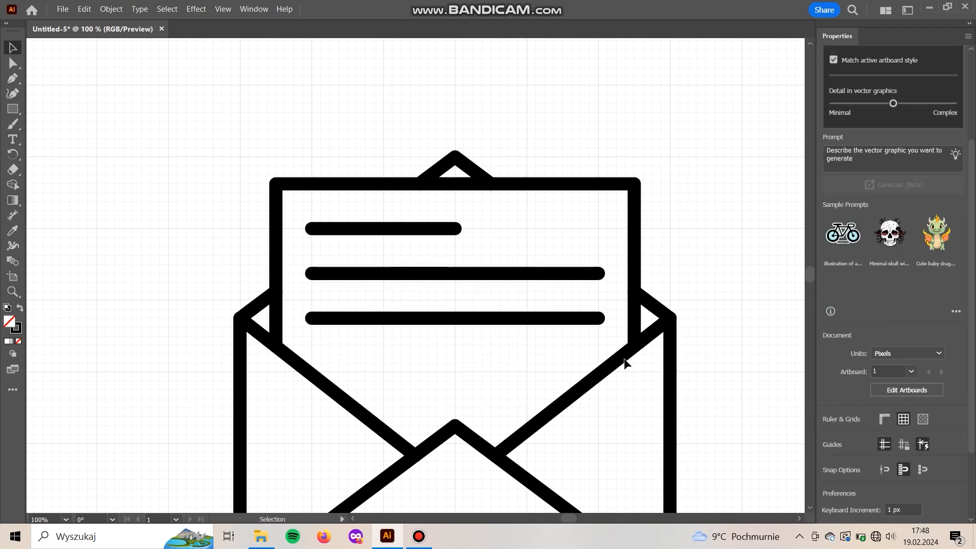
- Duplicate the third text line below itself with a shorter right end, and slightly shorten the second line
left_click(506, 322)
left_click_drag(476, 320, 474, 364)
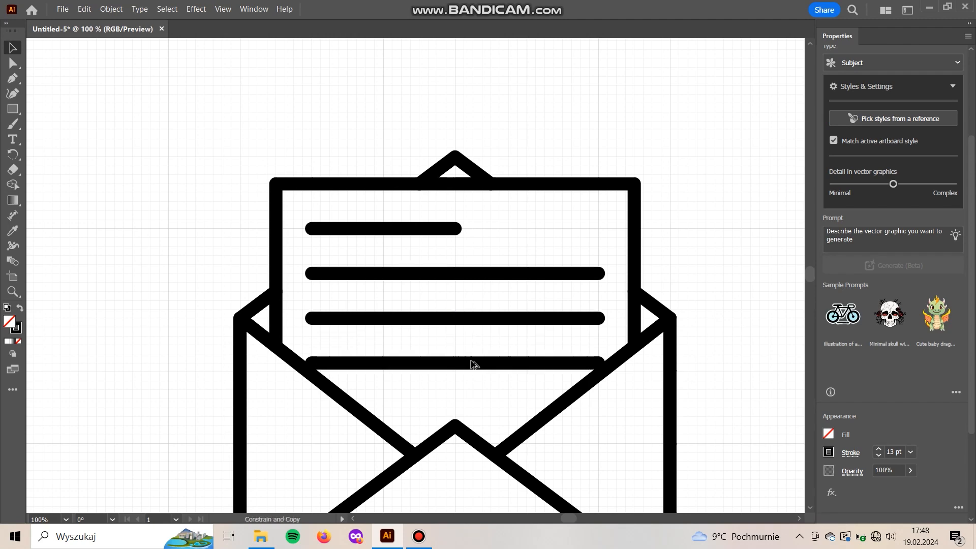
left_click_drag(602, 363, 544, 363)
left_click_drag(586, 293, 581, 273)
left_click(708, 295)
key("ctrl+minus")
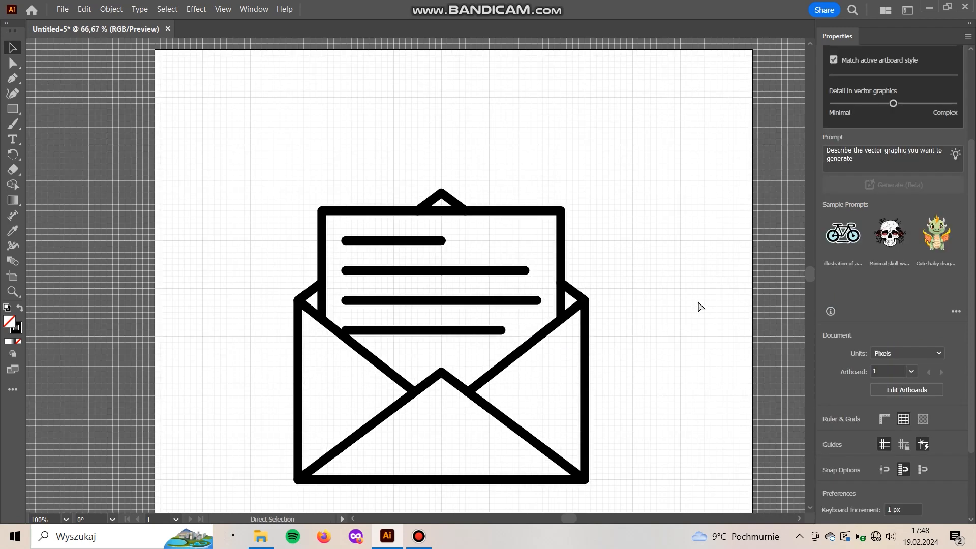
key("ctrl+plus")
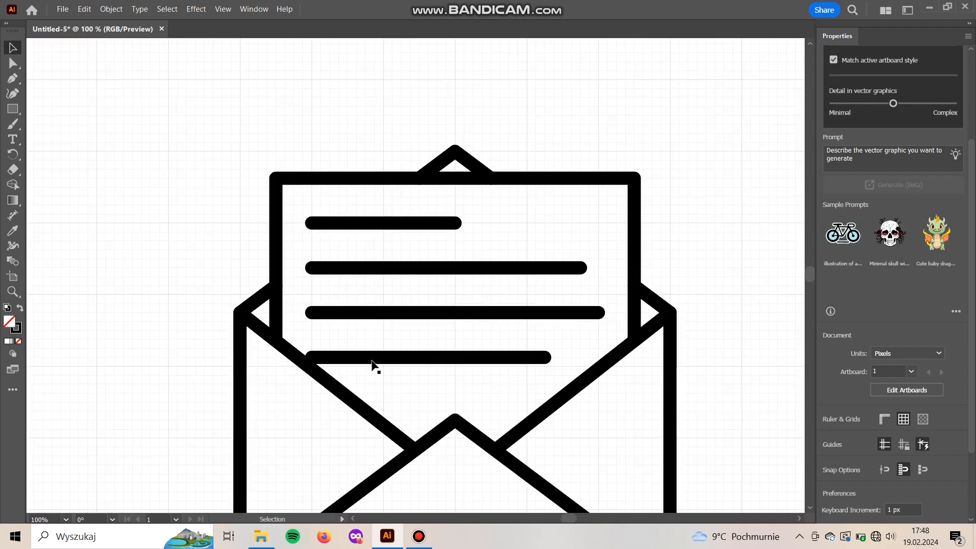
- Narrow all four text lines together from both sides so their left ends clear the envelope's edge
left_click_drag(358, 232, 353, 222)
left_click_drag(315, 289, 329, 289)
left_click_drag(599, 289, 591, 289)
left_click(563, 336)
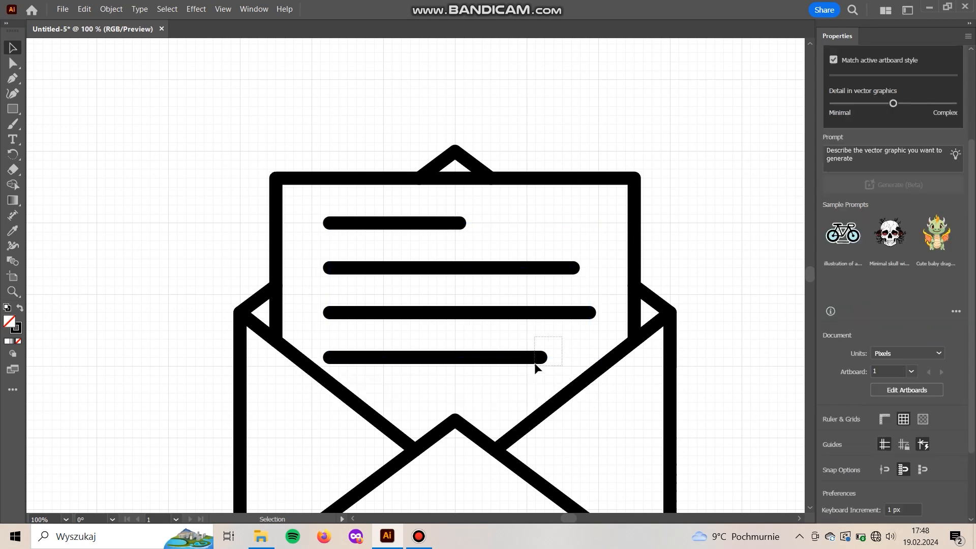
- Shorten the third text line and lengthen the fourth so their right ends line up with the second line
left_click(596, 315)
left_click_drag(590, 312, 571, 314)
left_click(546, 358)
left_click_drag(544, 358, 578, 358)
left_click(680, 259)
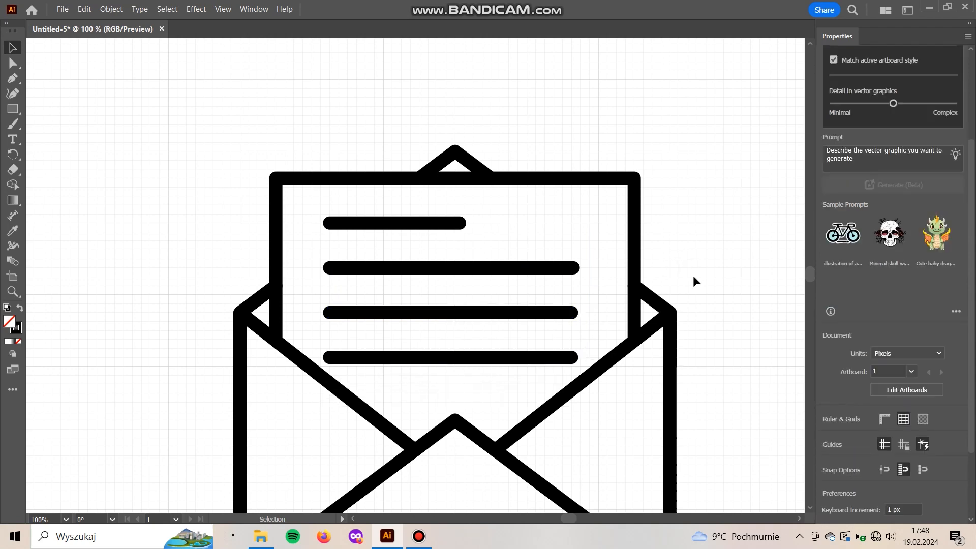
- Shift all four text lines together slightly to the left within the letter sheet and deselect them
left_click_drag(395, 303, 375, 252)
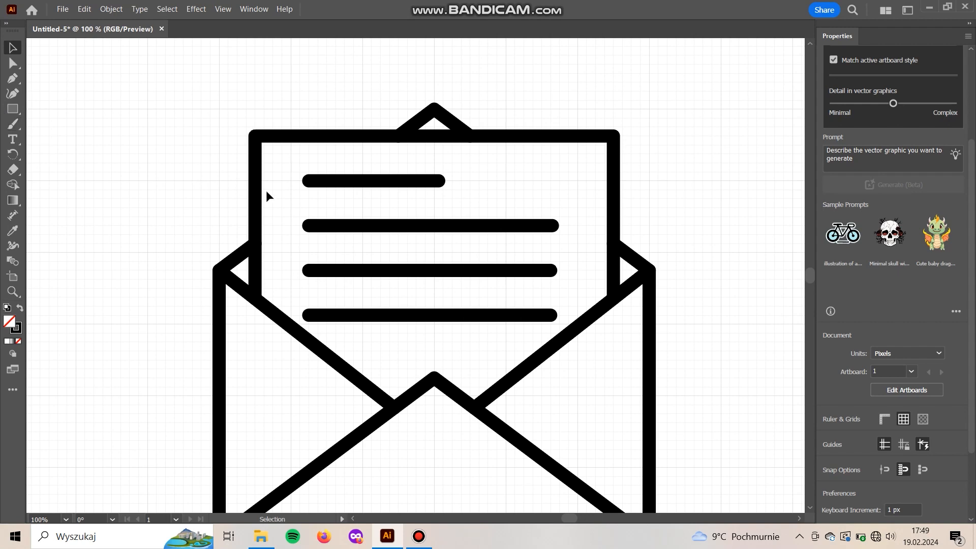
left_click_drag(314, 188, 308, 191)
left_click_drag(357, 304, 366, 330)
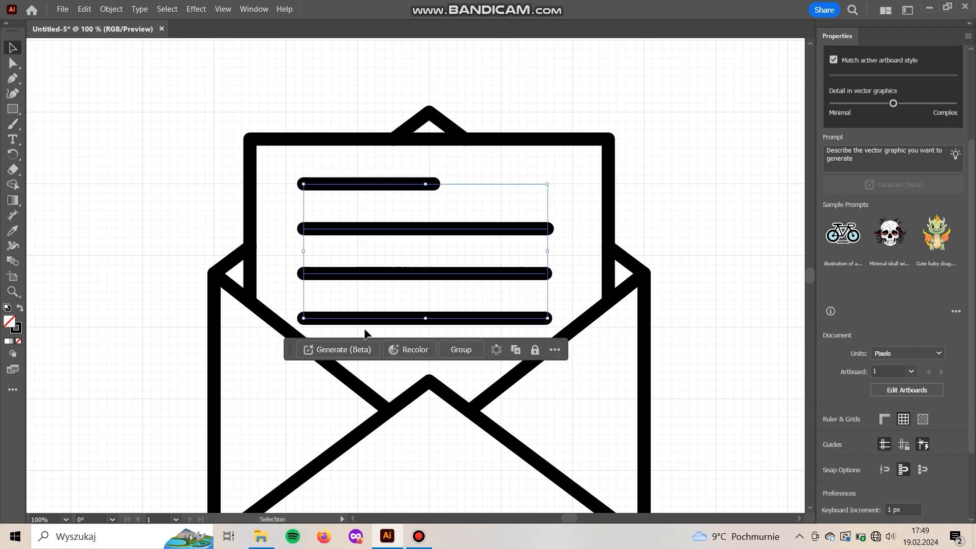
left_click(373, 385)
key("ctrl+minus")
key("ctrl+minus")
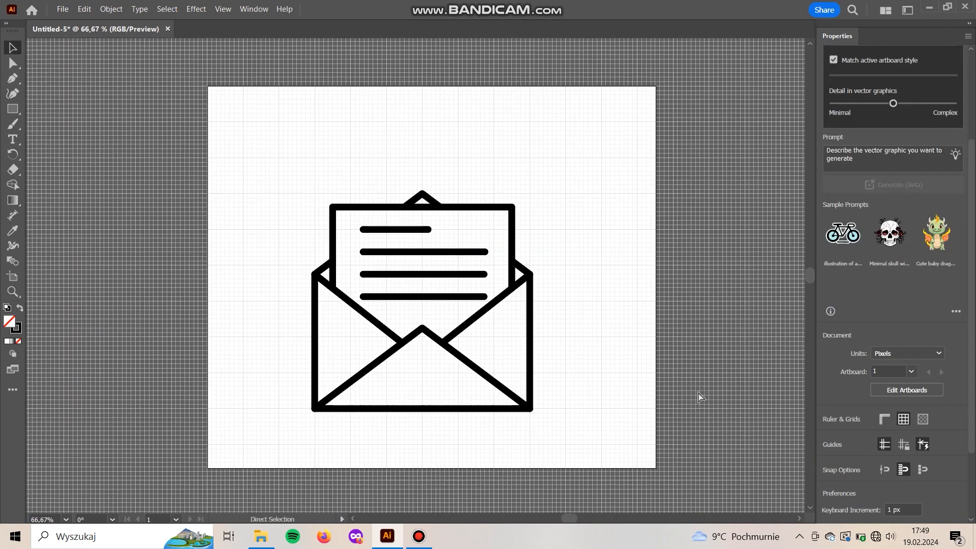
left_click_drag(423, 303, 403, 232)
key("shift+Left")
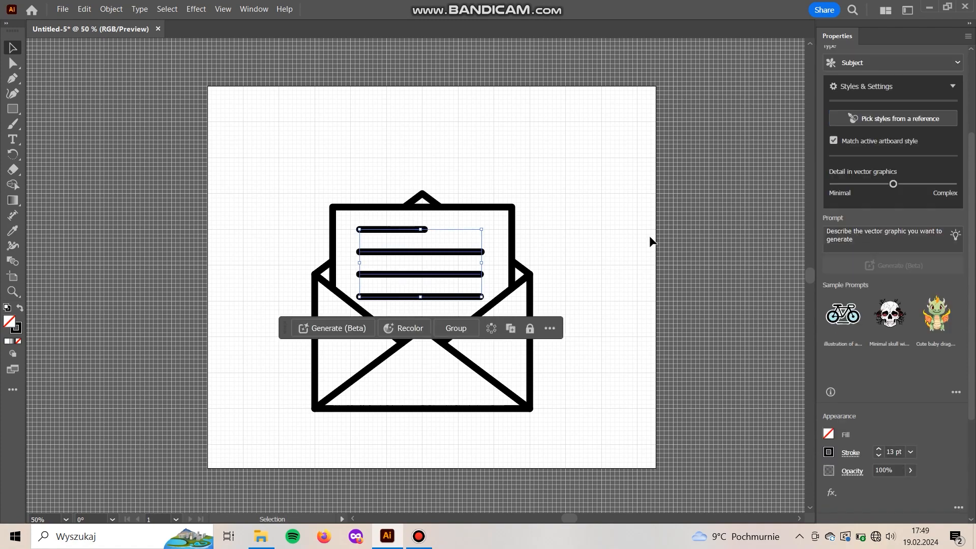
left_click(649, 241)
- Draw a steep slanted ray line with the Pen tool above the letter sheet's upper-right corner
mouse_move(578, 347)
left_mouse_down()
mouse_move(601, 360)
mouse_move(575, 359)
mouse_move(570, 339)
left_mouse_up()
key("ctrl+plus")
key("ctrl+plus")
left_click_drag(614, 284, 560, 339)
key("p")
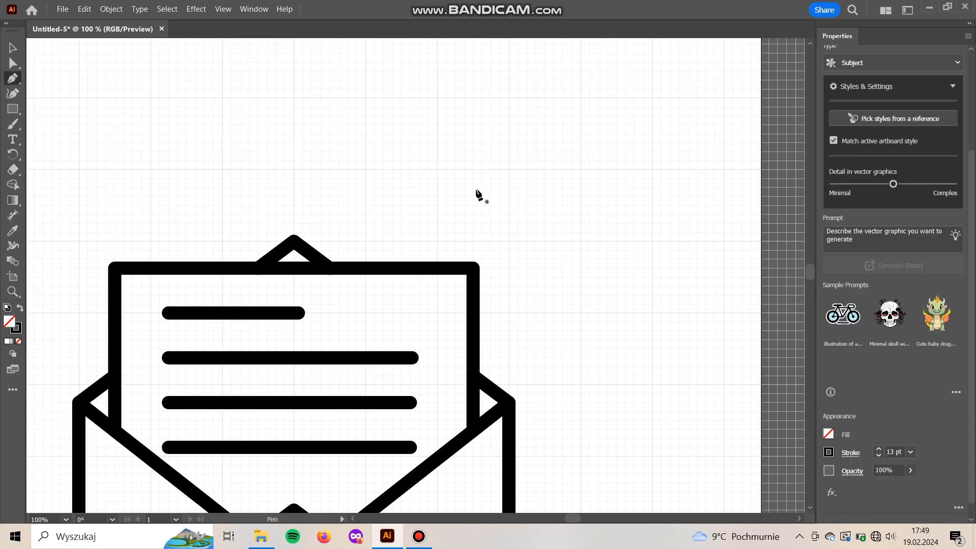
left_click(410, 178)
left_click(446, 73)
left_click_drag(593, 241, 689, 243)
key("v")
left_click(642, 247)
left_click_drag(650, 278, 613, 304)
key("ctrl+minus")
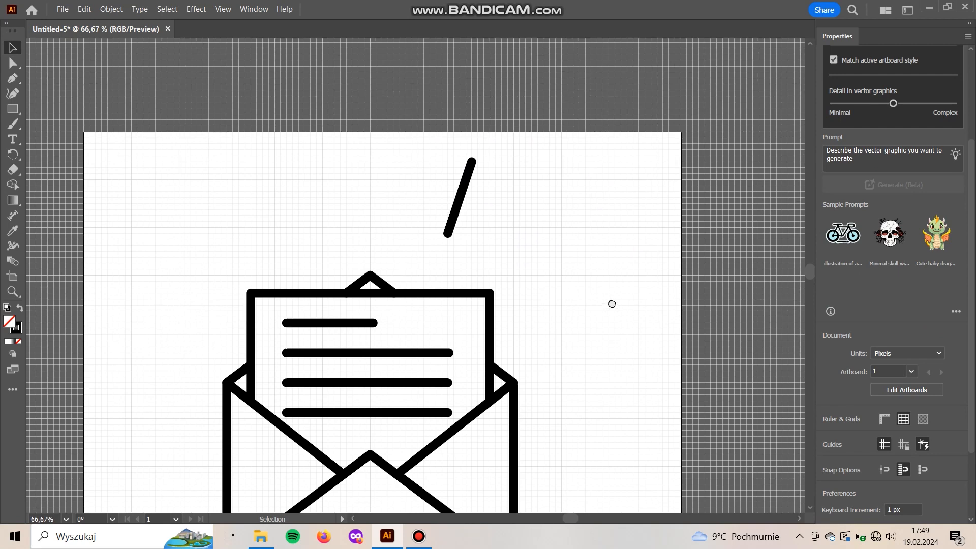
- Draw a short slanted ray and a longer diagonal ray to the right of the steep one
key("p")
left_click(501, 246)
left_click(533, 206)
left_click(536, 271, "ctrl")
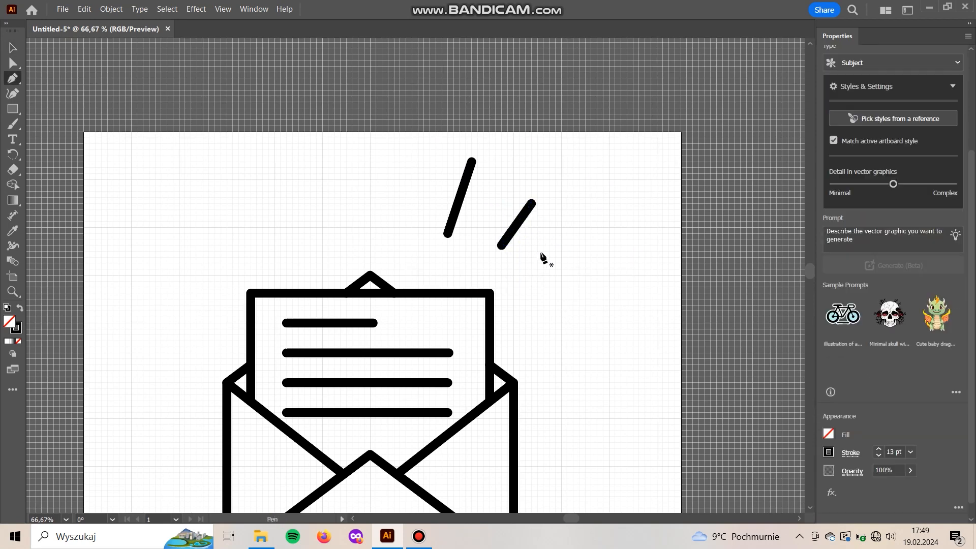
left_click(542, 251)
left_click(606, 191)
left_click(563, 336, "ctrl")
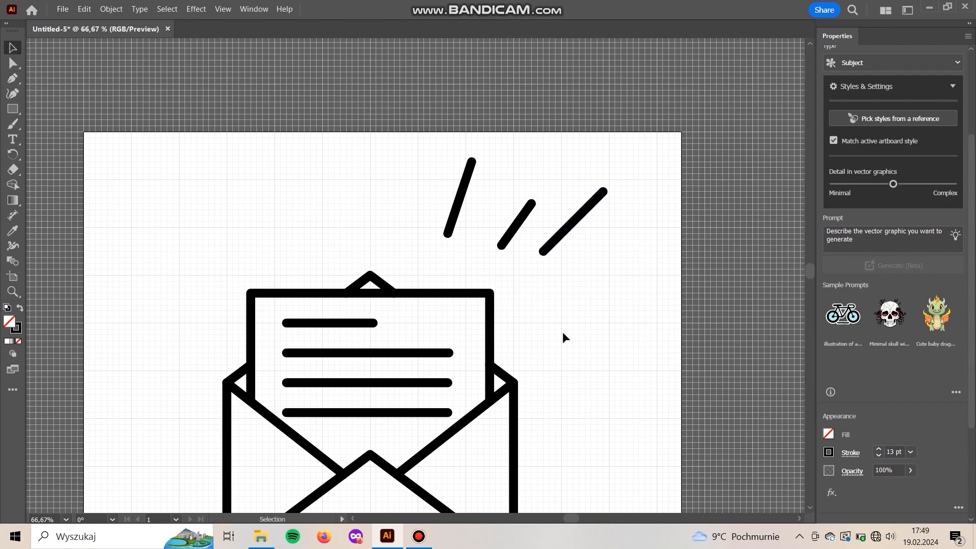
- Draw a short, flatter fourth ray below the long diagonal ray, beside the letter sheet's upper-right corner
left_click(543, 299)
left_click(591, 275)
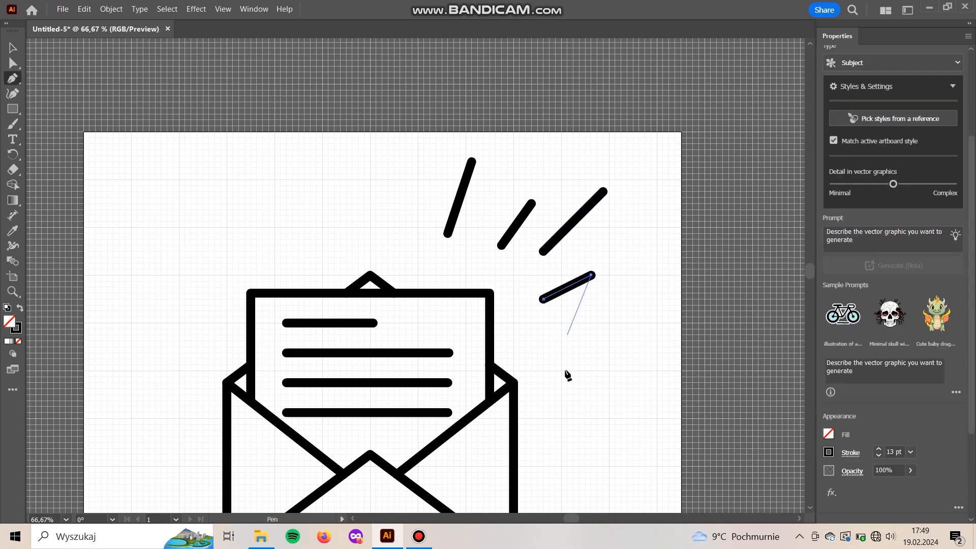
key("v")
left_click(618, 371)
- Lengthen the long diagonal ray toward the letter sheet and tilt the short ray beneath it slightly flatter
left_click_drag(625, 370, 707, 326)
left_click_drag(602, 180, 630, 204)
left_click(647, 185)
left_click_drag(674, 159, 682, 153)
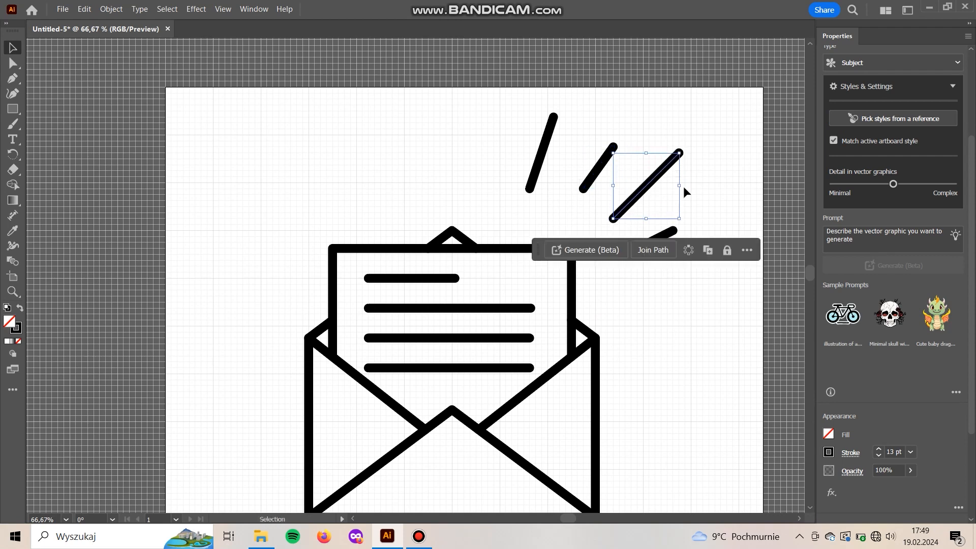
left_click_drag(652, 254, 670, 235)
left_click_drag(535, 249, 730, 395)
left_click(688, 286)
left_click_drag(672, 299, 658, 286)
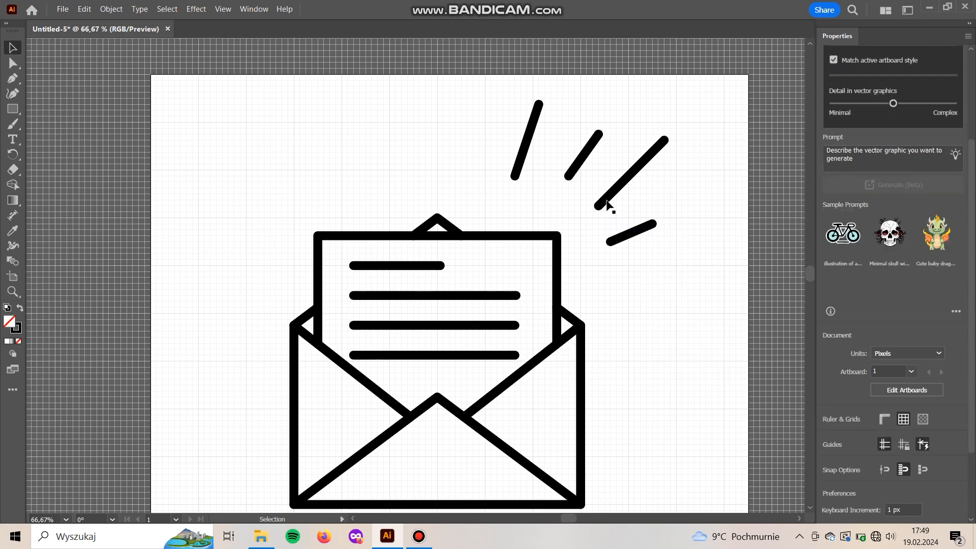
- Rotate the first ray above the letter sheet to a steeper angle
left_click(629, 238)
left_click_drag(532, 168, 521, 178)
left_click(537, 109)
left_click_drag(539, 101, 535, 101)
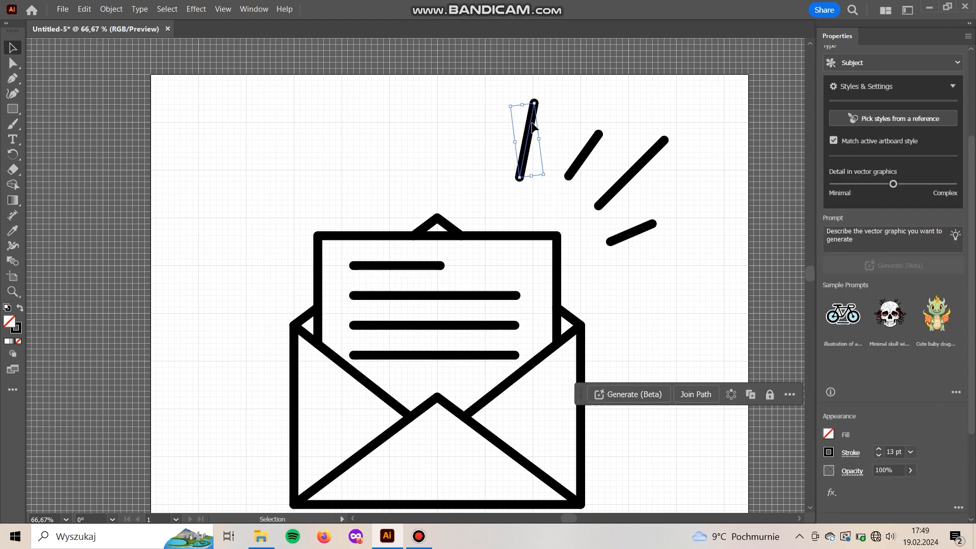
- Move the two short rays together slightly down and left toward the letter sheet
left_click_drag(593, 122, 627, 234)
left_click_drag(595, 145, 587, 151)
left_click(669, 206)
left_click(635, 173)
left_click_drag(634, 174, 640, 168)
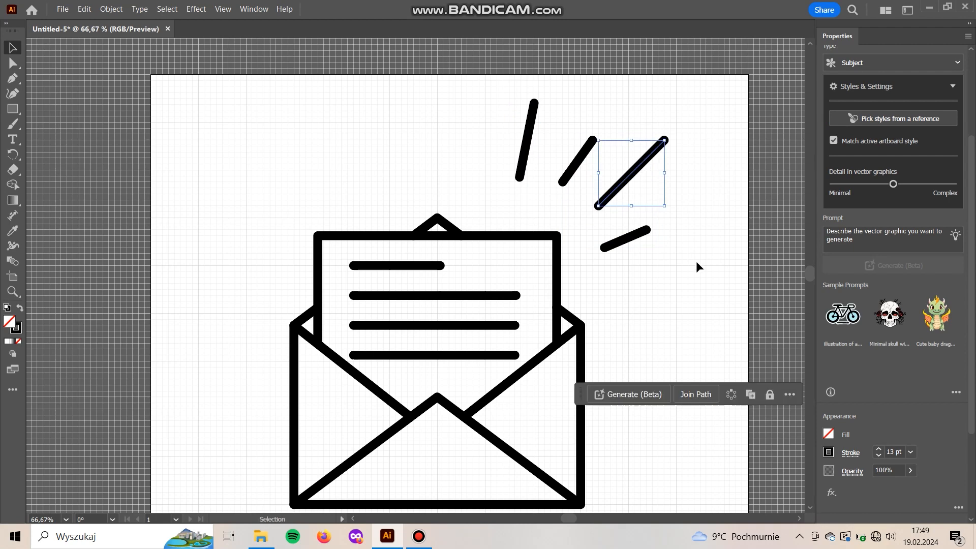
left_click(675, 286)
mouse_move(675, 285)
left_mouse_down()
mouse_move(709, 228)
mouse_move(678, 268)
mouse_move(675, 258)
left_mouse_up()
key("ctrl+minus")
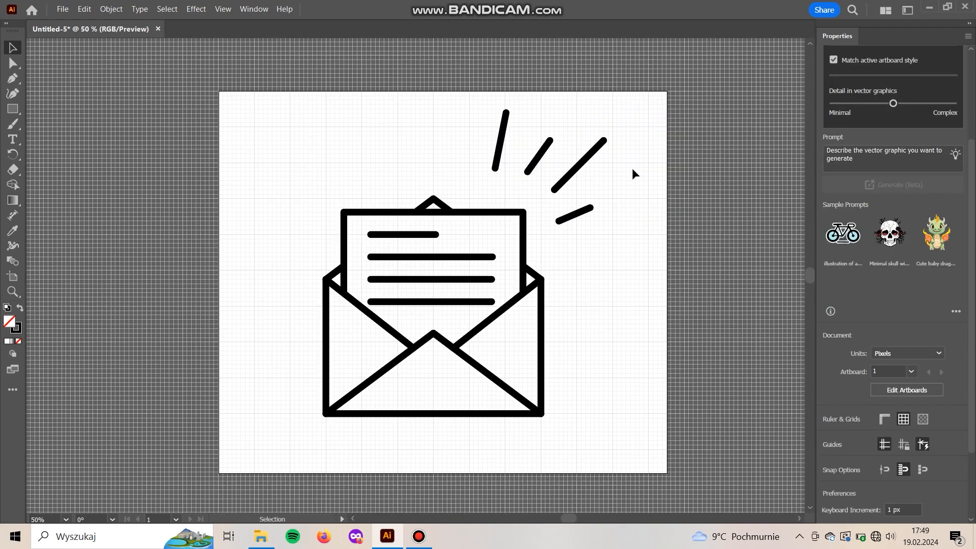
- Shorten the steep first ray and the lowest short ray at their outer ends
left_click_drag(510, 126, 505, 120)
left_click(562, 154)
left_click(575, 214)
left_click_drag(593, 205, 588, 208)
- Rotate the long diagonal ray to a flatter angle and move it slightly downward
left_click(613, 182)
left_click(604, 141)
left_click_drag(608, 135, 613, 140)
left_click(623, 182)
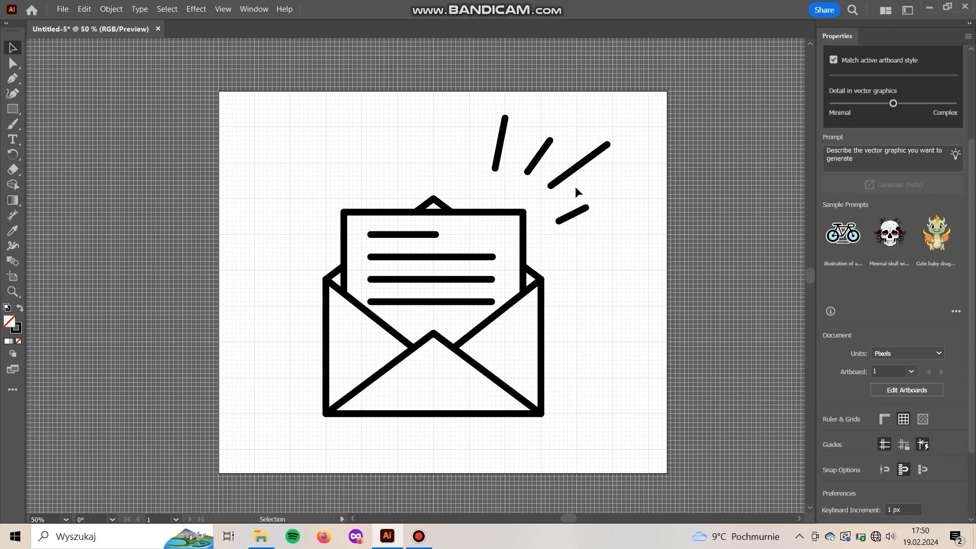
left_click_drag(568, 172, 568, 177)
left_click(652, 169)
left_click_drag(651, 170, 643, 190)
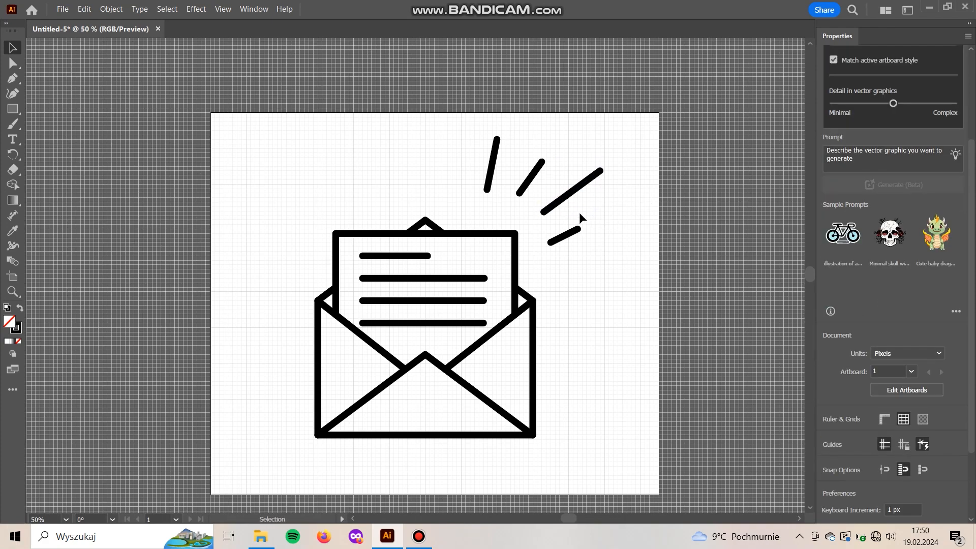
- Move the lowest short ray slightly outward and rotate it to a flatter angle
left_click_drag(573, 227, 572, 226)
left_click_drag(575, 231, 579, 231)
left_click(621, 206)
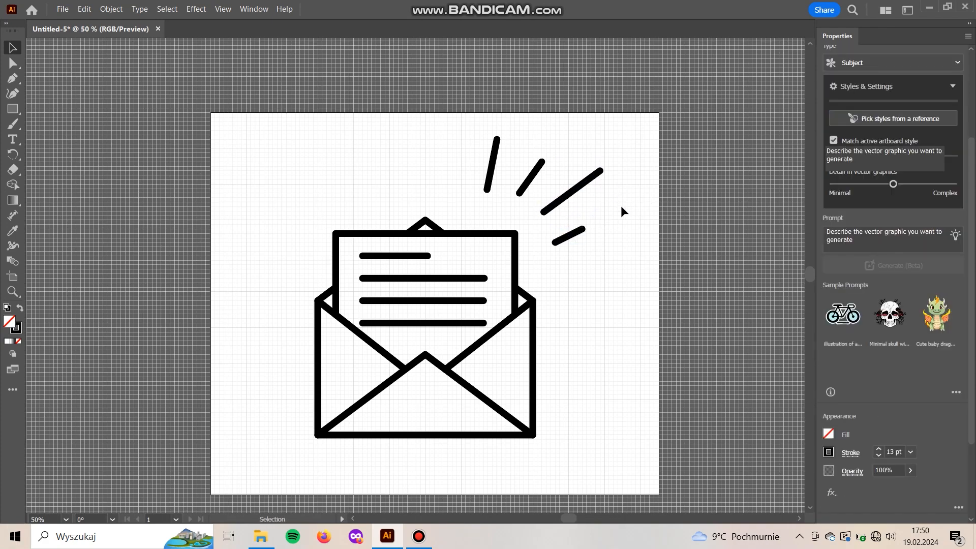
left_click(581, 230)
left_click_drag(595, 242, 592, 248)
left_click(614, 264)
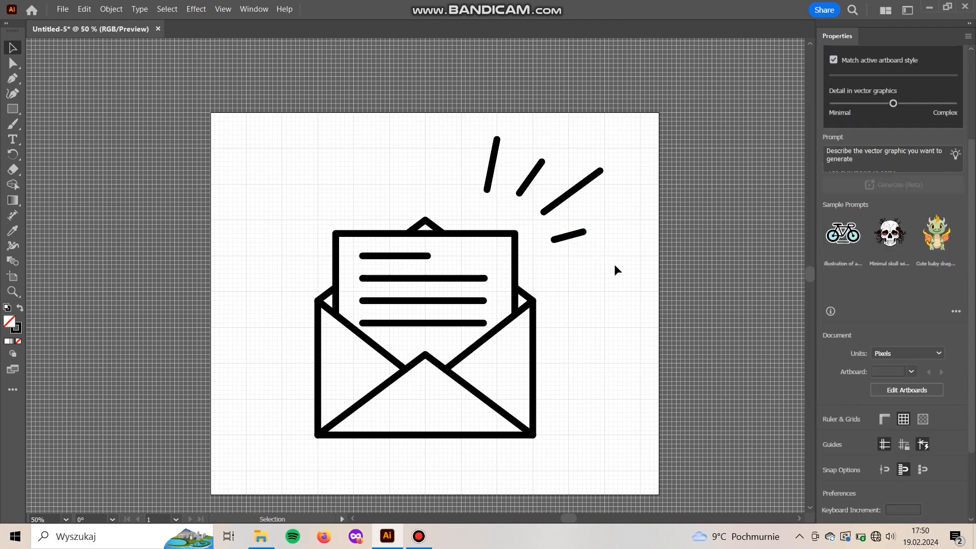
- Duplicate the four rays as a group to the envelope's left side and reflect the copy across the vertical axis
left_click_drag(451, 113, 625, 218)
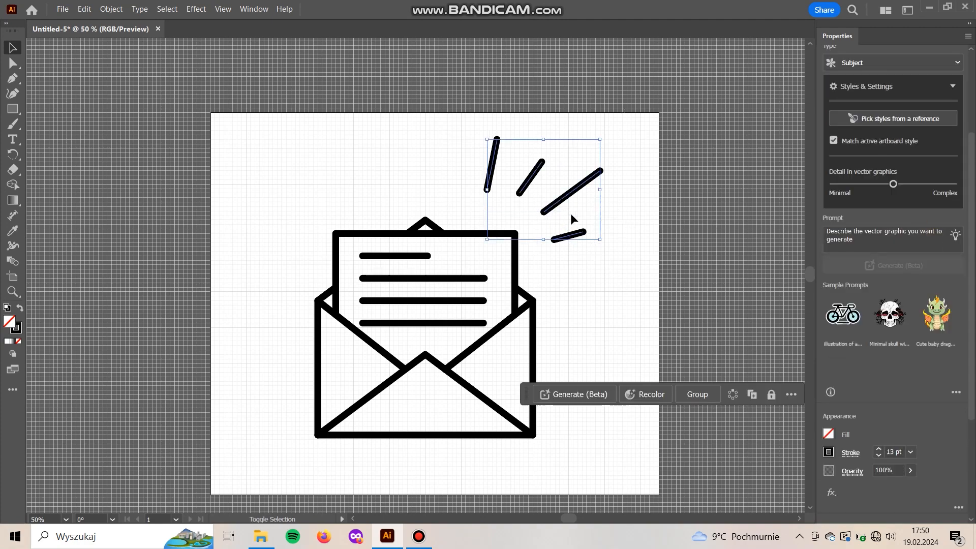
left_click_drag(571, 200, 314, 196)
left_click(111, 9)
mouse_move(132, 23)
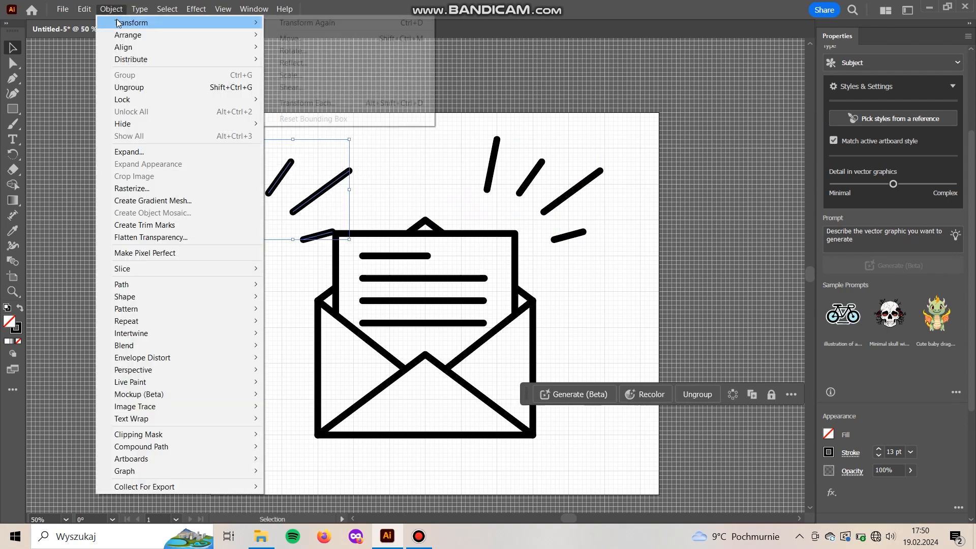
left_click(328, 62)
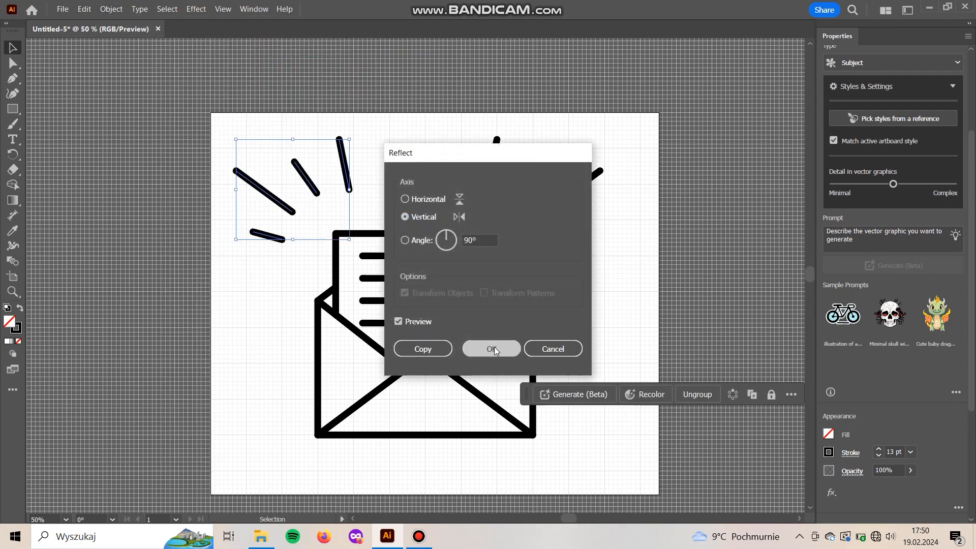
left_click(496, 346)
- Group the envelope, back flap, letter sheet and text lines together
left_click_drag(648, 116, 566, 251)
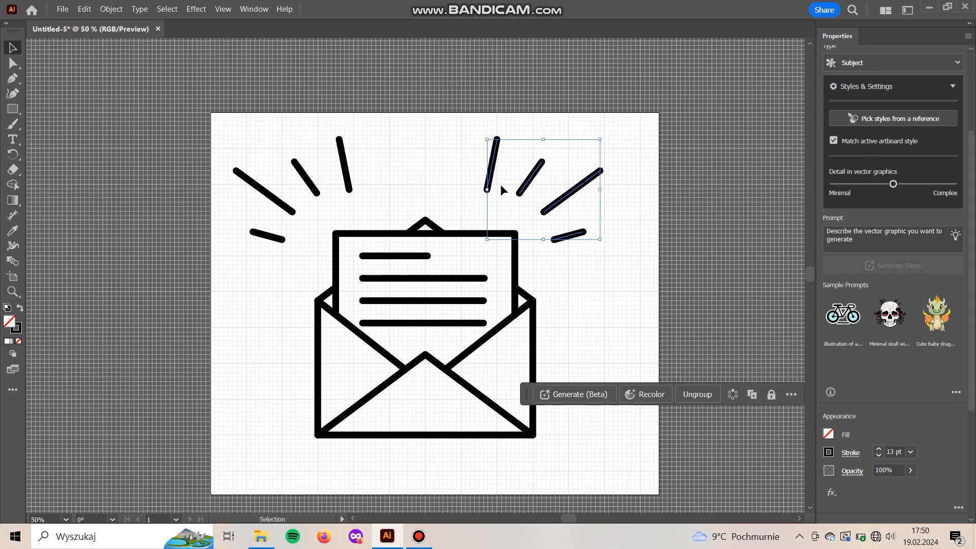
left_click_drag(541, 475, 306, 257)
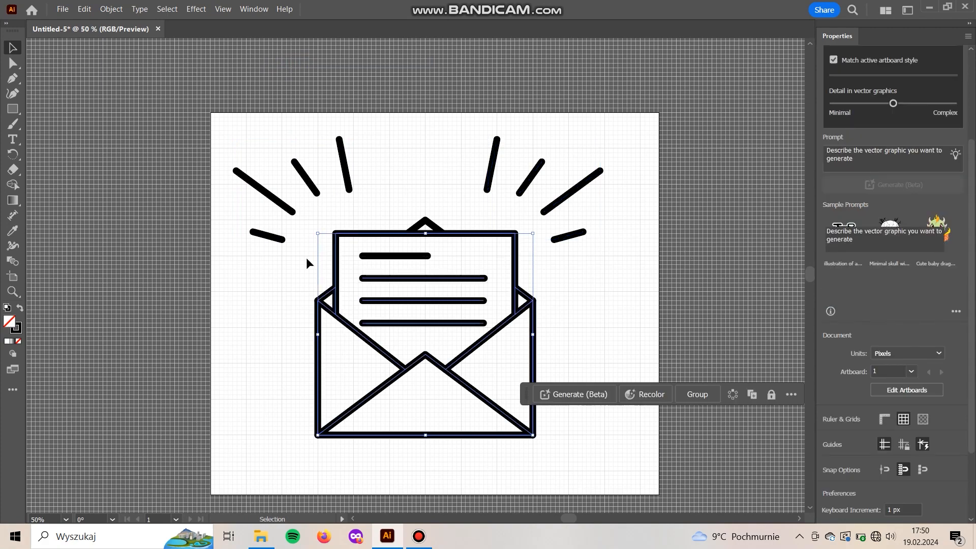
left_click(419, 225, "shift")
key("ctrl+g")
- Group the two sets of rays and align them with the envelope group on their horizontal centres
left_click_drag(660, 116, 285, 383)
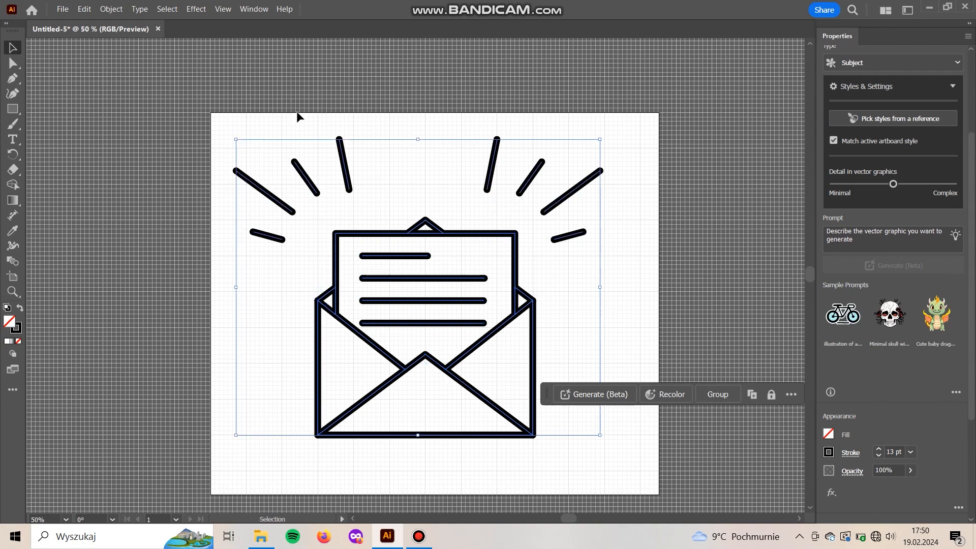
left_click(404, 139)
left_click_drag(404, 138, 590, 191)
scroll(938, 436, "down", 4)
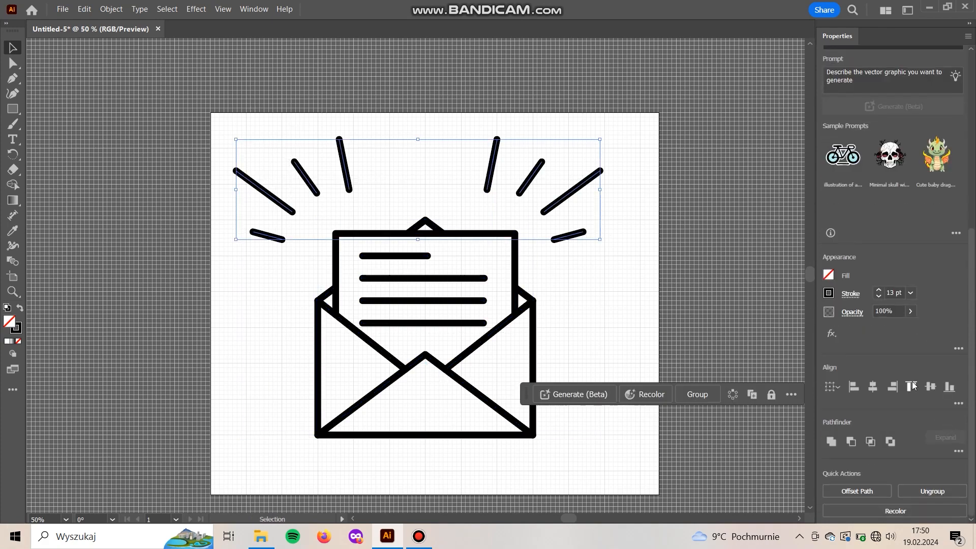
left_click(652, 297)
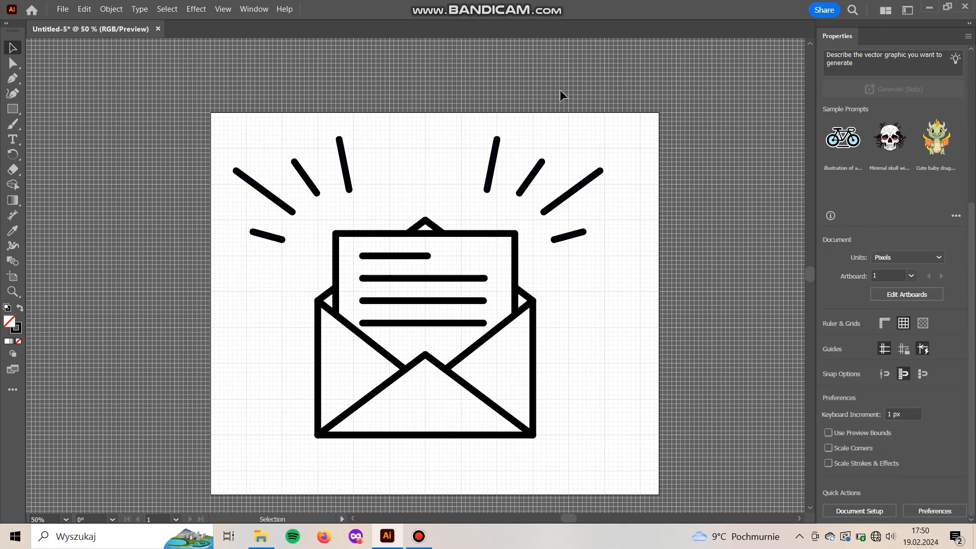
left_click_drag(560, 90, 313, 150)
left_click_drag(427, 362, 428, 363)
left_click(873, 450)
left_click(679, 280)
left_click_drag(630, 472, 213, 135)
left_click(407, 258)
left_click_drag(408, 257, 416, 270)
key("ctrl+z")
- Group the entire artwork and set its stroke weight to 15 pt
left_click_drag(671, 122, 312, 356)
key("ctrl+g")
scroll(917, 386, "down", 2)
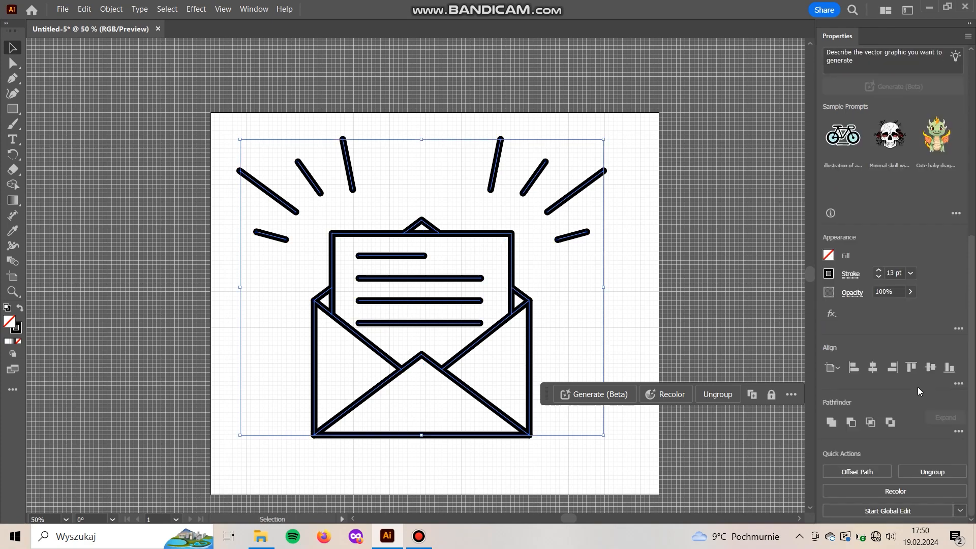
left_click(878, 271)
left_click(878, 272)
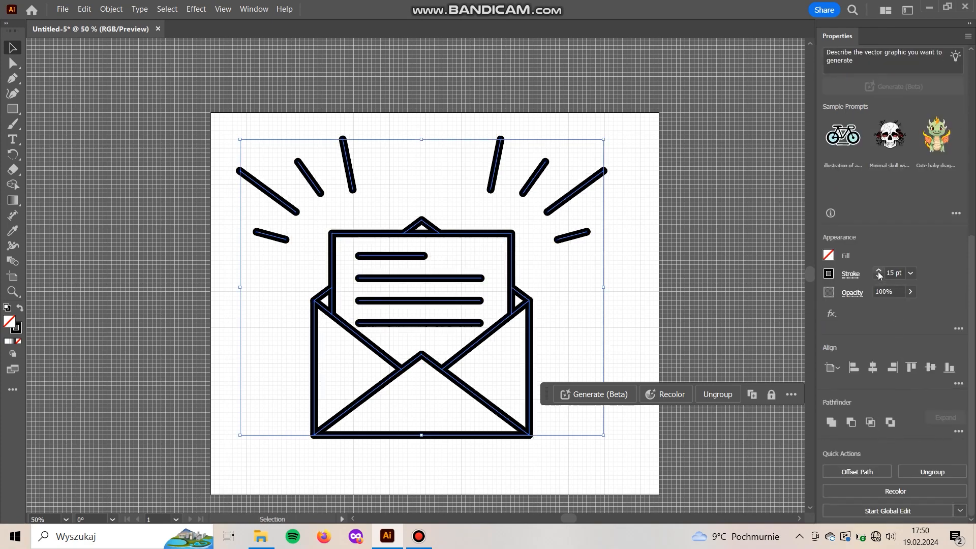
- Move the grouped icon slightly down and right toward the artboard's centre, and deselect it
left_click(511, 327)
left_click_drag(512, 328, 522, 337)
left_click(707, 309)
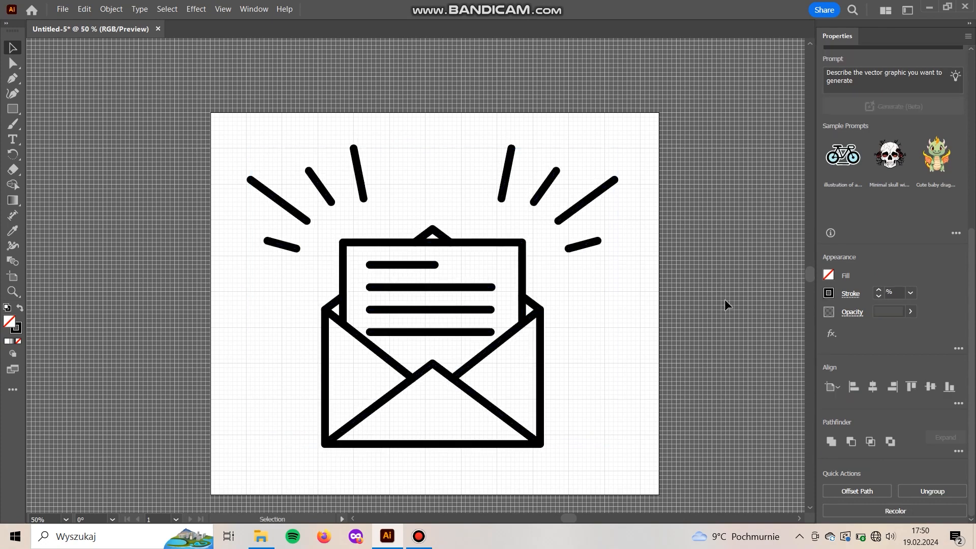